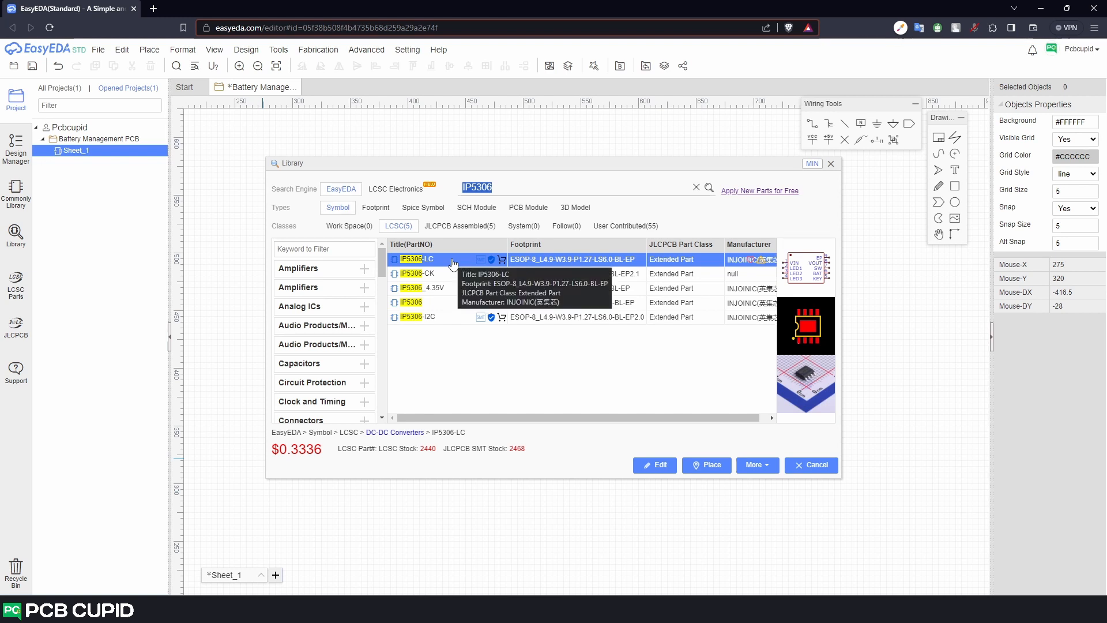
- Place a single IP5306-LC symbol from the library search results near the middle of the schematic sheet
{"action": "double_click", "coordinate": [452, 261]}
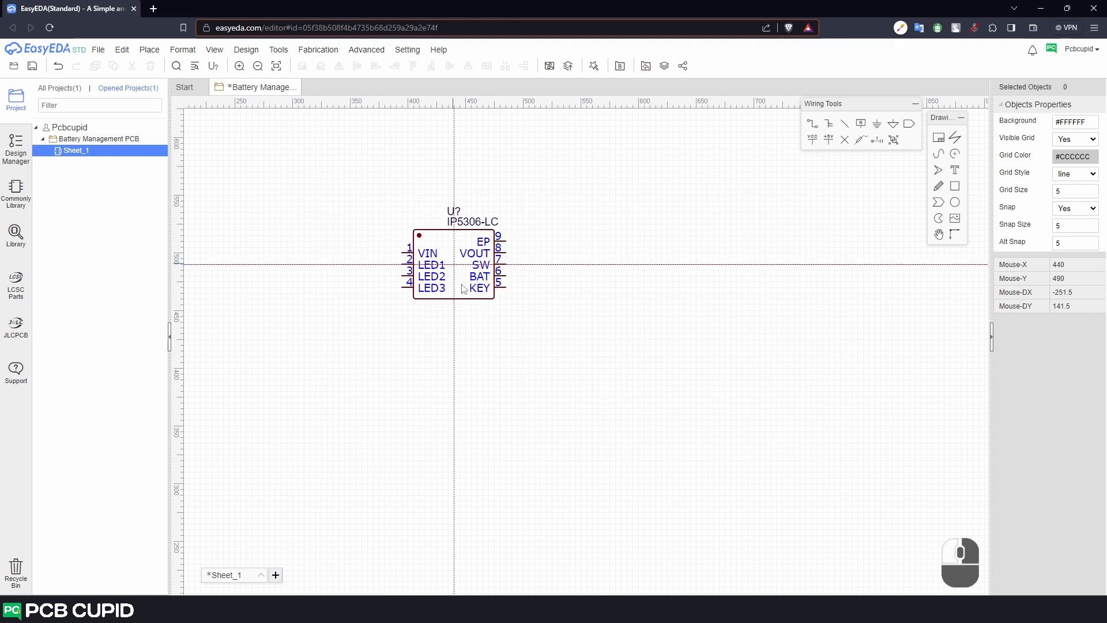
{"action": "left_click", "coordinate": [550, 342]}
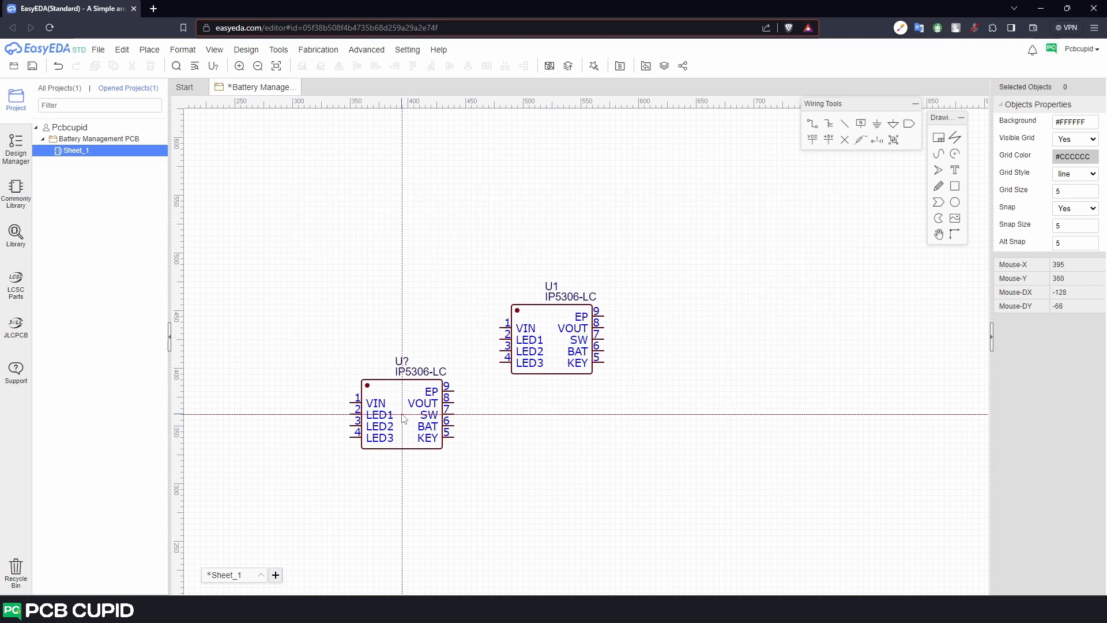
{"action": "key", "text": "Escape"}
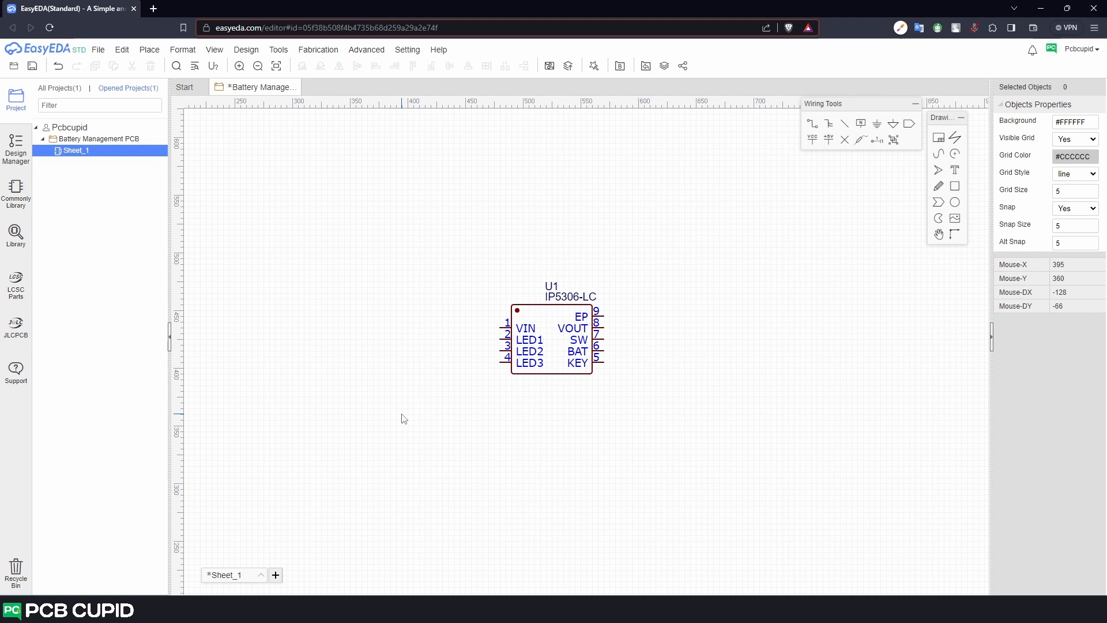
- Place a vertical R_0603_US resistor from the commonly used parts to the left of U1
{"action": "left_click", "coordinate": [16, 192]}
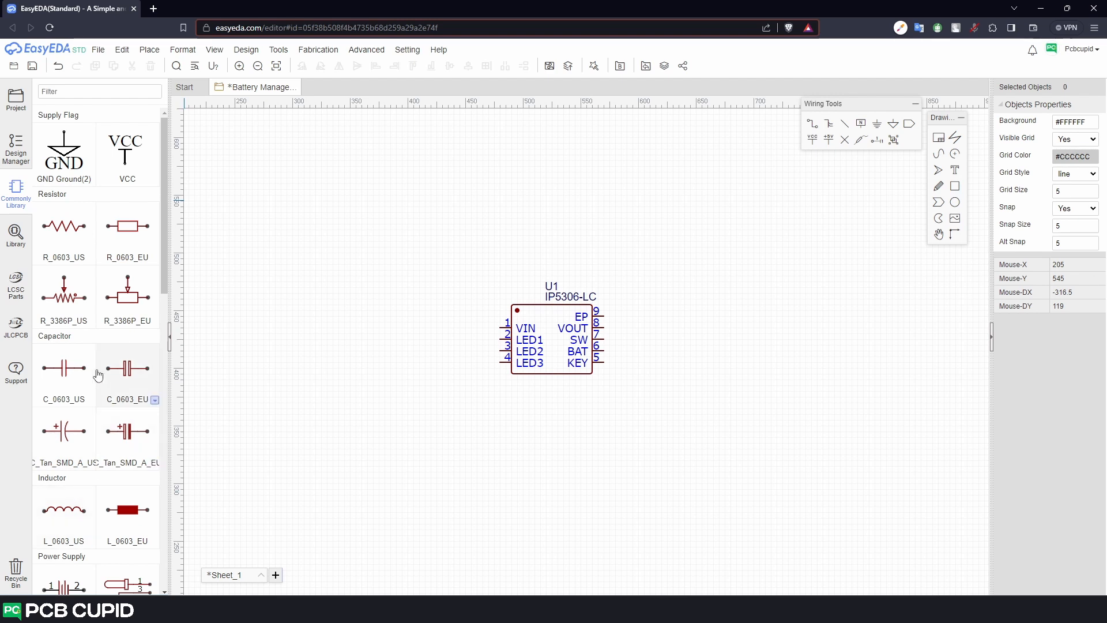
{"action": "left_click", "coordinate": [64, 227]}
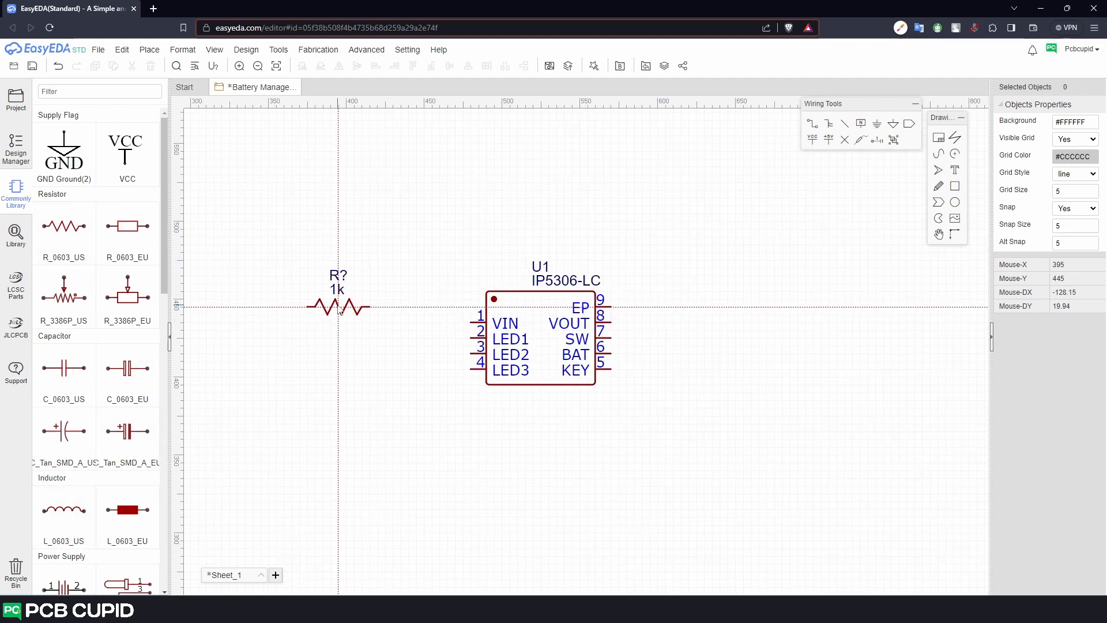
{"action": "key", "text": "r"}
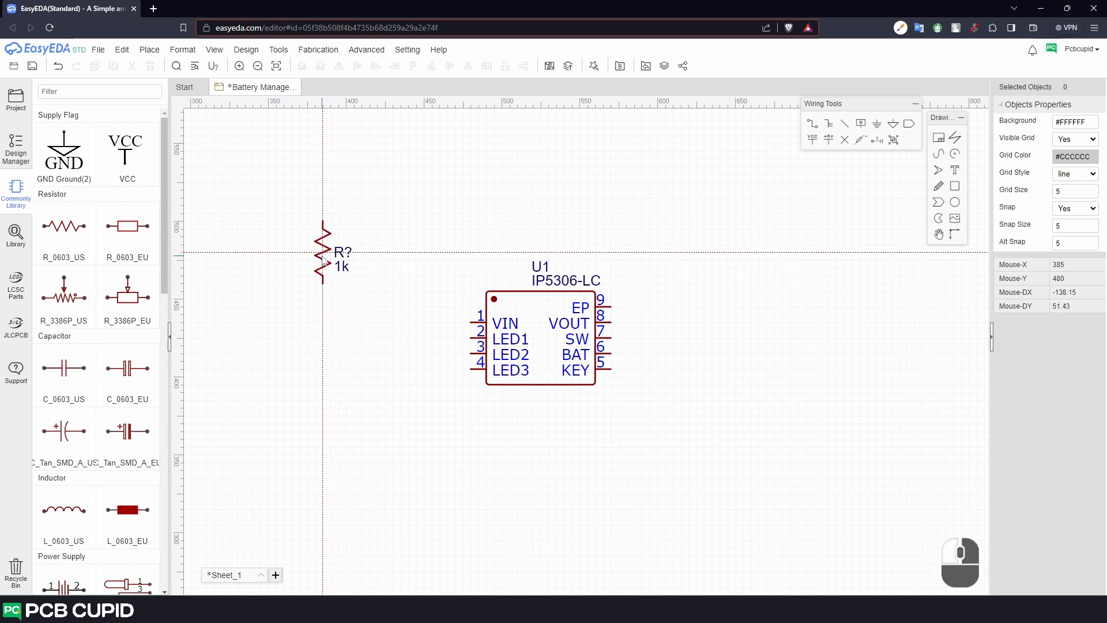
{"action": "left_click", "coordinate": [323, 260]}
- Place two vertical C_0603_US capacitors, one below R1 and one between R1 and U1
{"action": "left_click", "coordinate": [63, 368]}
{"action": "key", "text": "r"}
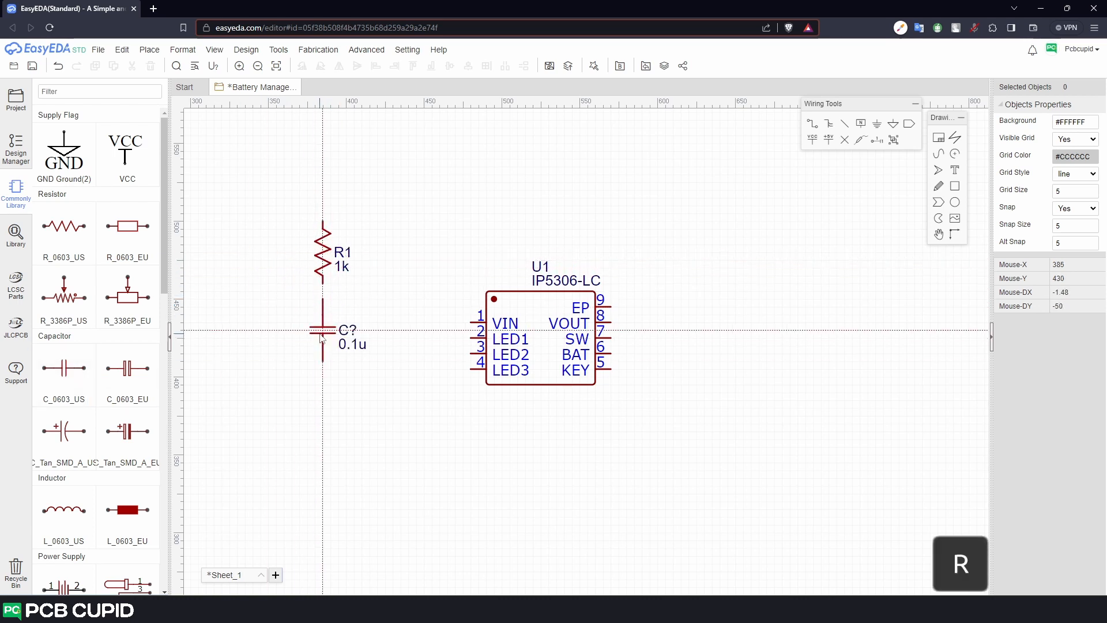
{"action": "key", "text": "Escape"}
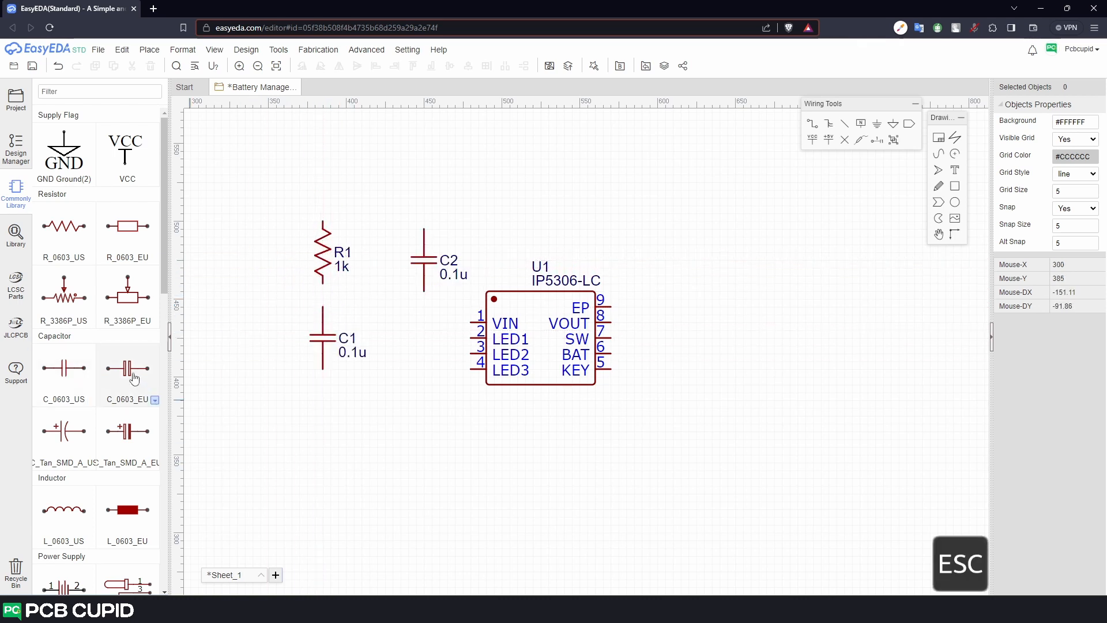
- Place upright LED-0603_R diodes in a row below the capacitors, alternating their direction
{"action": "scroll", "coordinate": [136, 377], "scroll_direction": "down", "scroll_amount": 2}
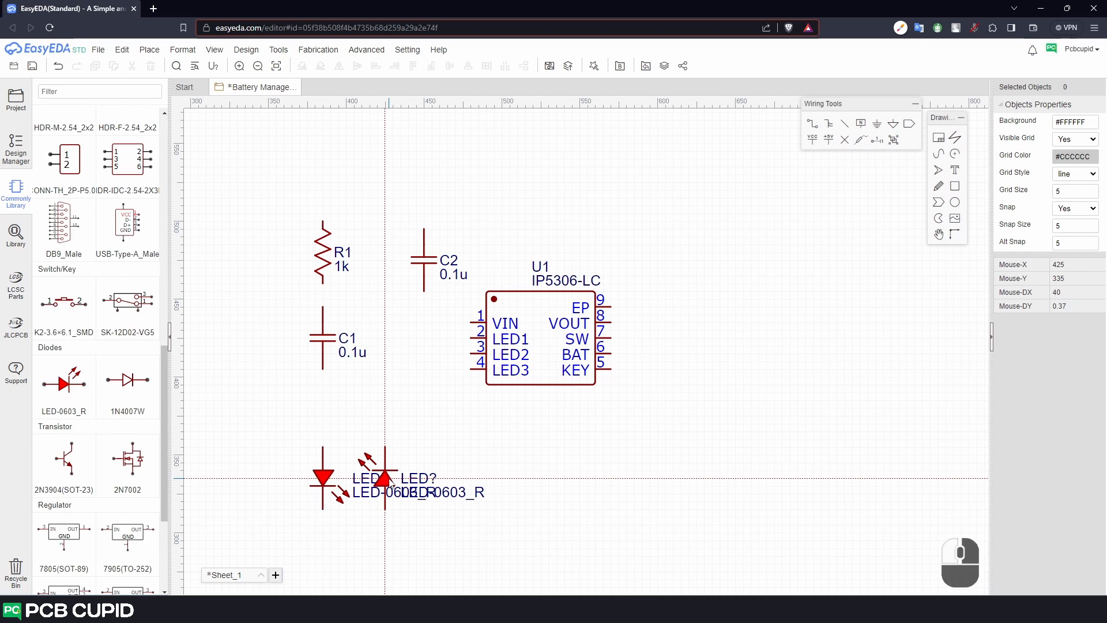
{"action": "left_click", "coordinate": [385, 478]}
{"action": "key", "text": "r"}
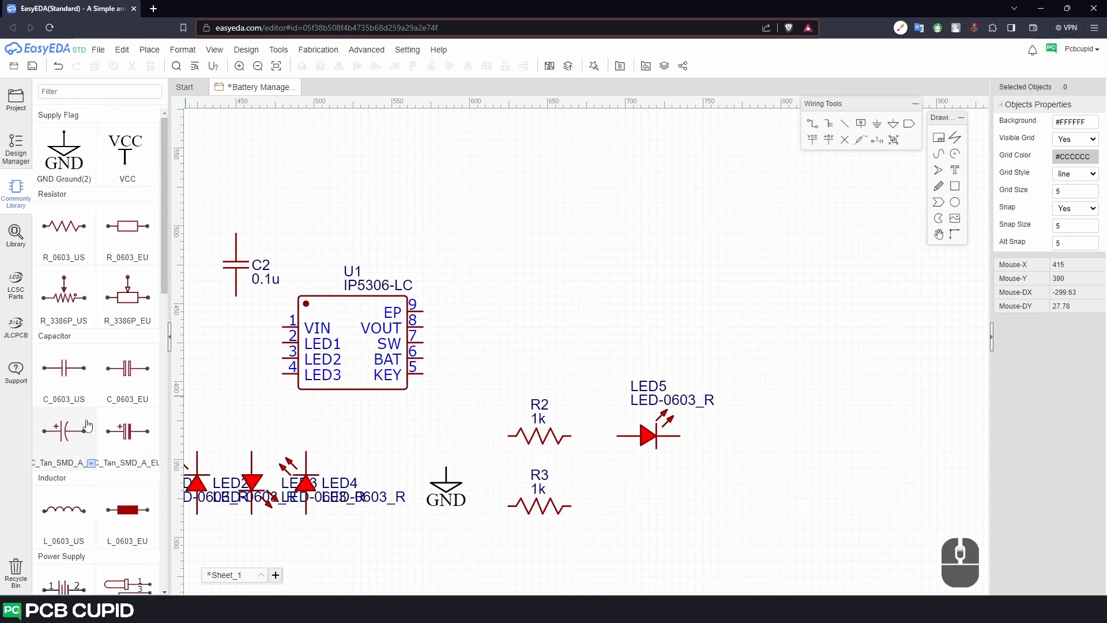
- Place three vertical C_0603_US capacitors in a horizontal row above and to the right of U1
{"action": "left_click", "coordinate": [64, 369]}
{"action": "left_click", "coordinate": [563, 187]}
{"action": "left_click", "coordinate": [641, 187]}
{"action": "left_click", "coordinate": [719, 187]}
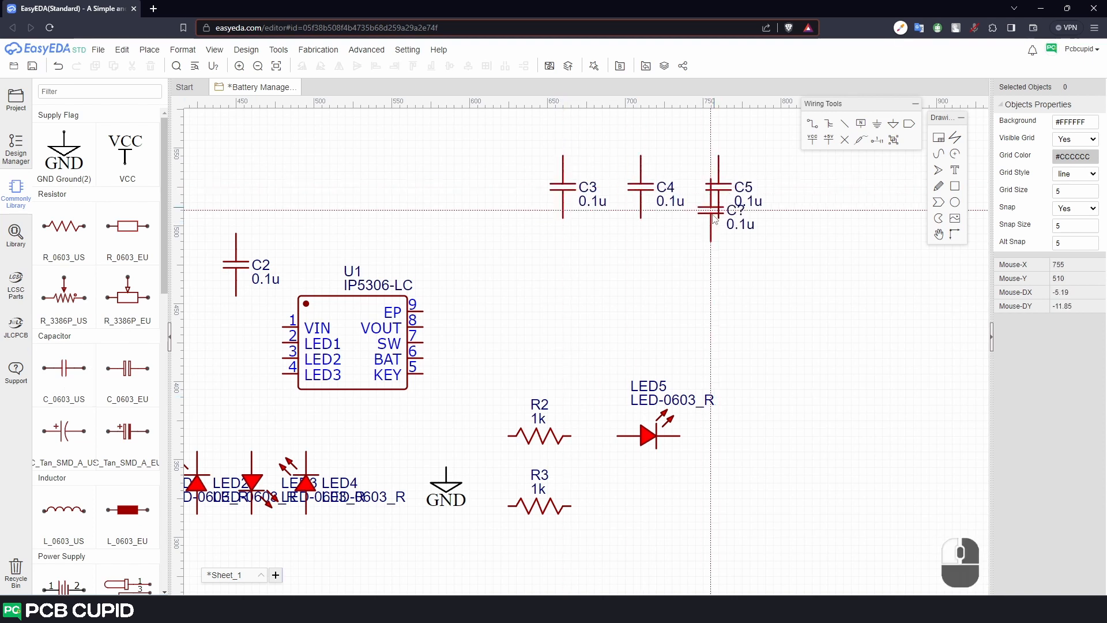
- Move C2 and R1 slightly down so their upper pins line up with U1's VIN pin
{"action": "left_click", "coordinate": [426, 307]}
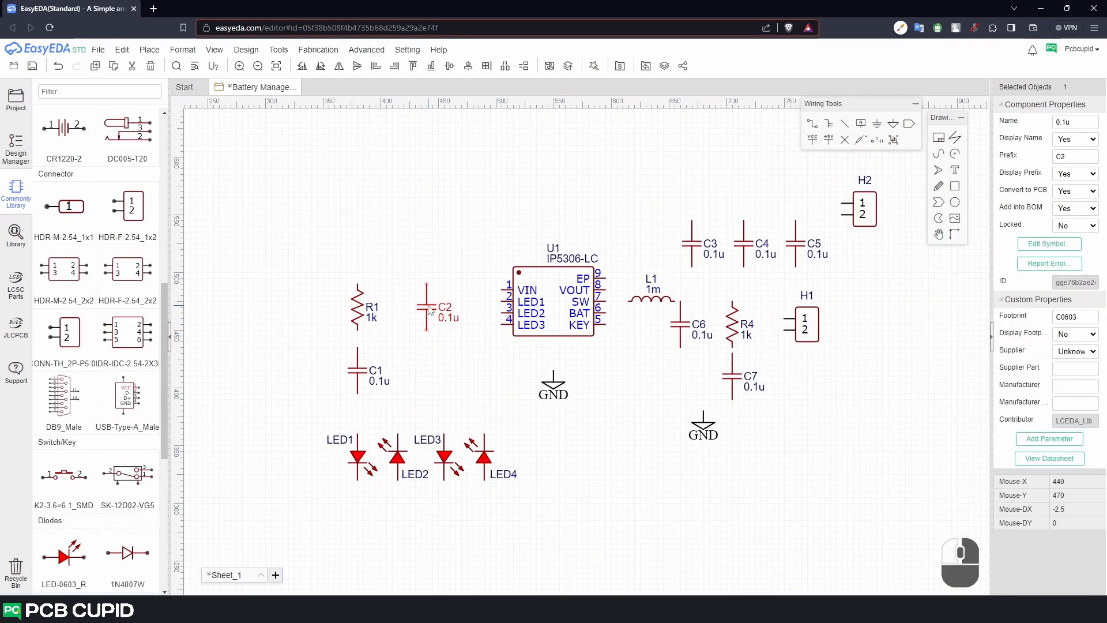
{"action": "left_click_drag", "start_coordinate": [430, 310], "coordinate": [430, 314]}
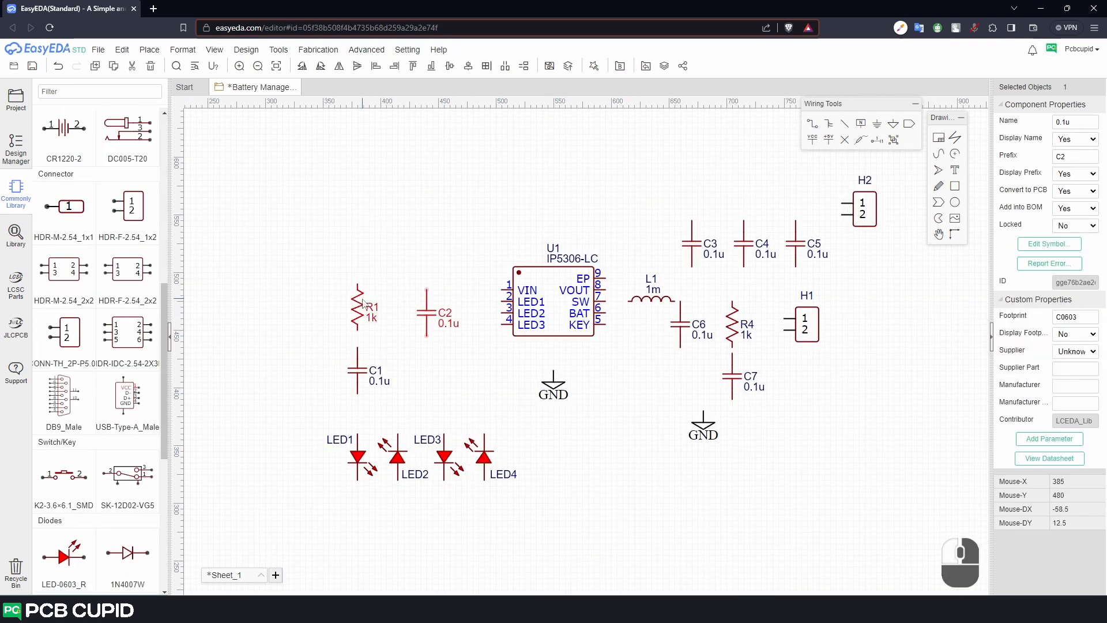
{"action": "left_click_drag", "start_coordinate": [360, 301], "coordinate": [361, 307]}
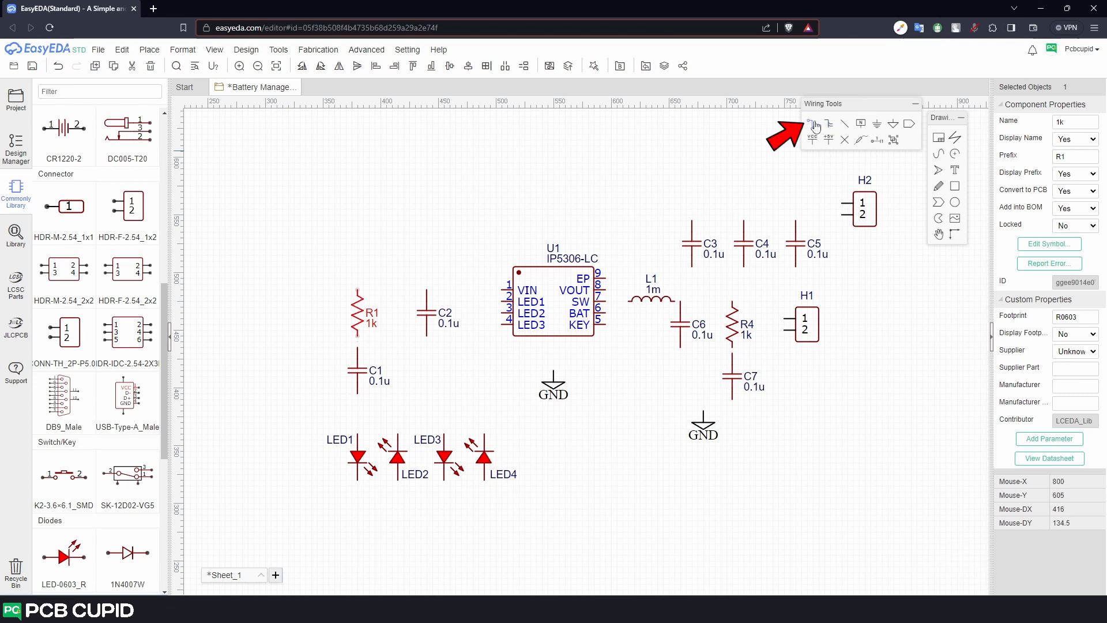
- Wire U1's VIN pin to the upper pins of C2 and R1
{"action": "key", "text": "w"}
{"action": "left_click", "coordinate": [502, 289]}
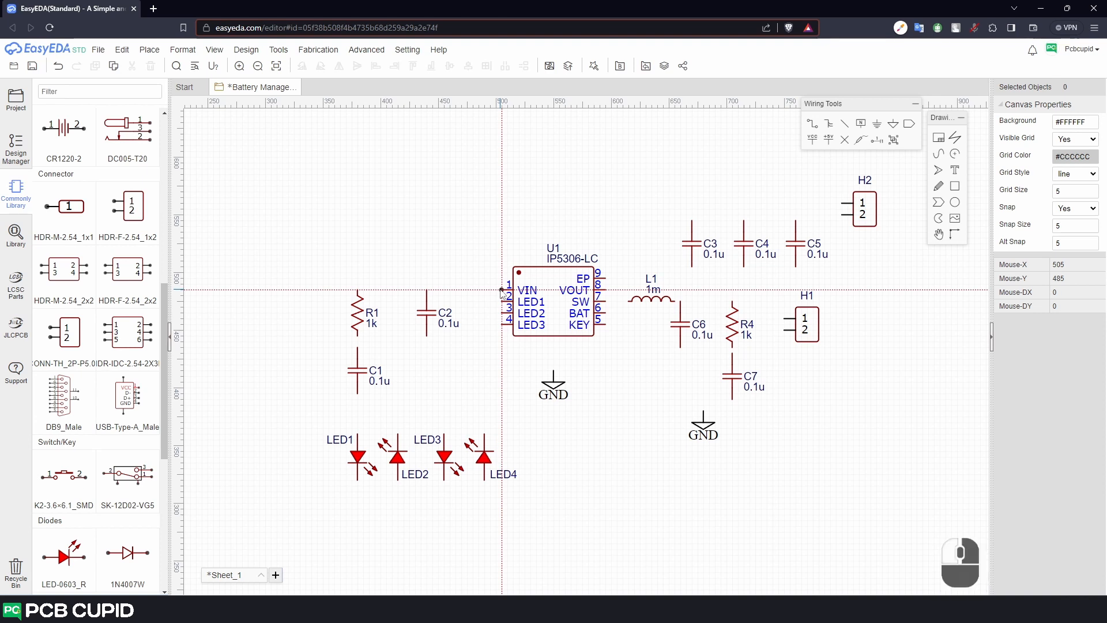
{"action": "left_click", "coordinate": [427, 290]}
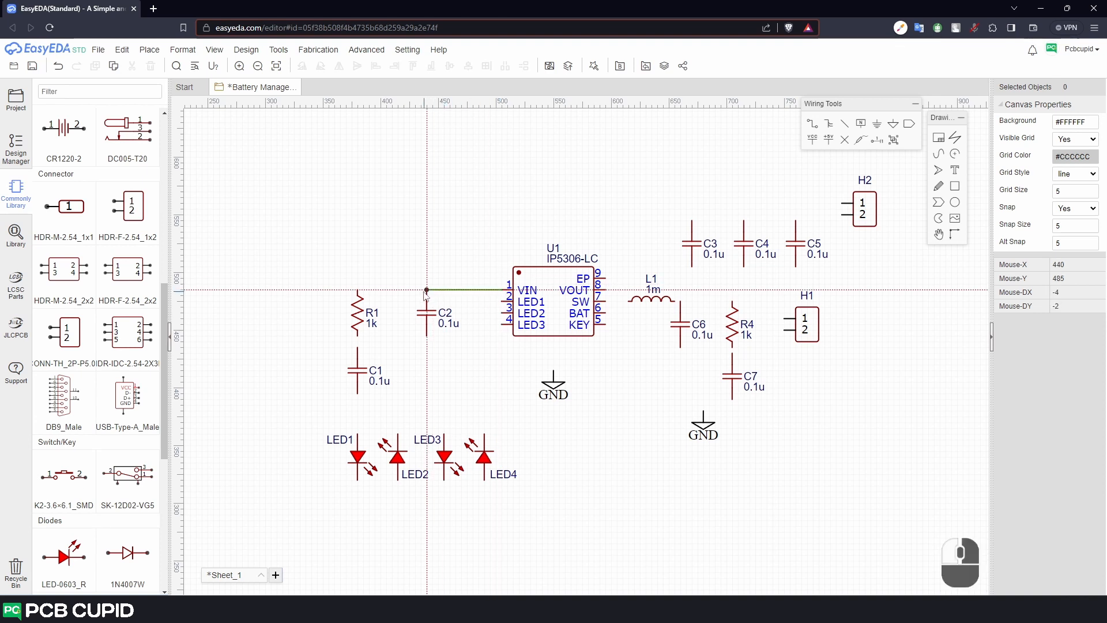
{"action": "left_click", "coordinate": [358, 290]}
- Try routing a wire with several corners from C2's lower pin to an empty area below U1, and undo it
{"action": "left_click", "coordinate": [427, 334]}
{"action": "left_click", "coordinate": [427, 382]}
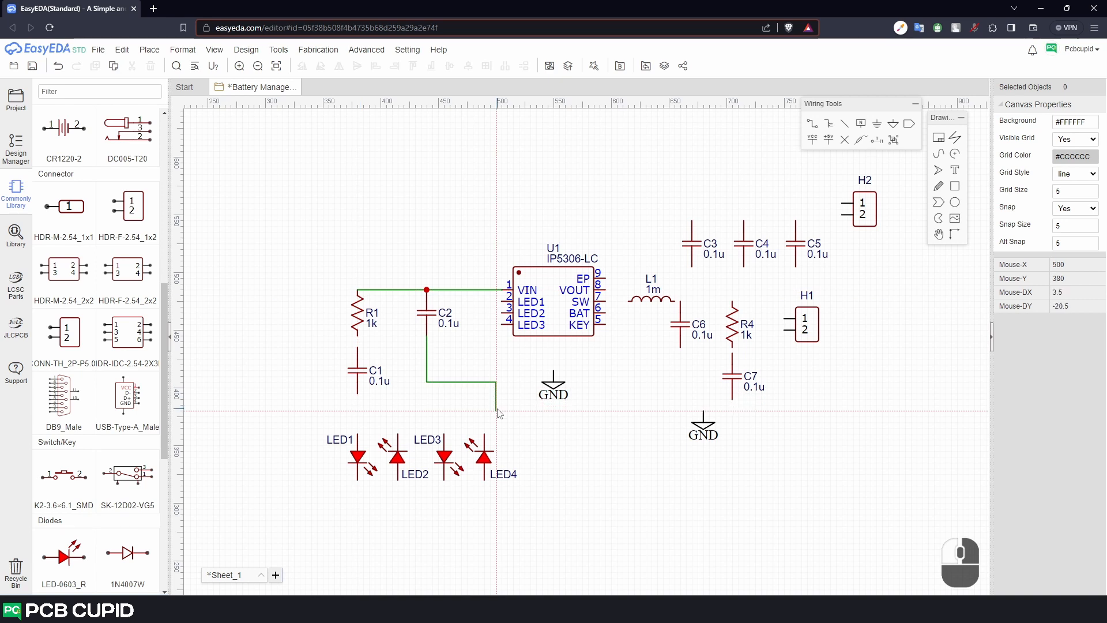
{"action": "left_click", "coordinate": [497, 412]}
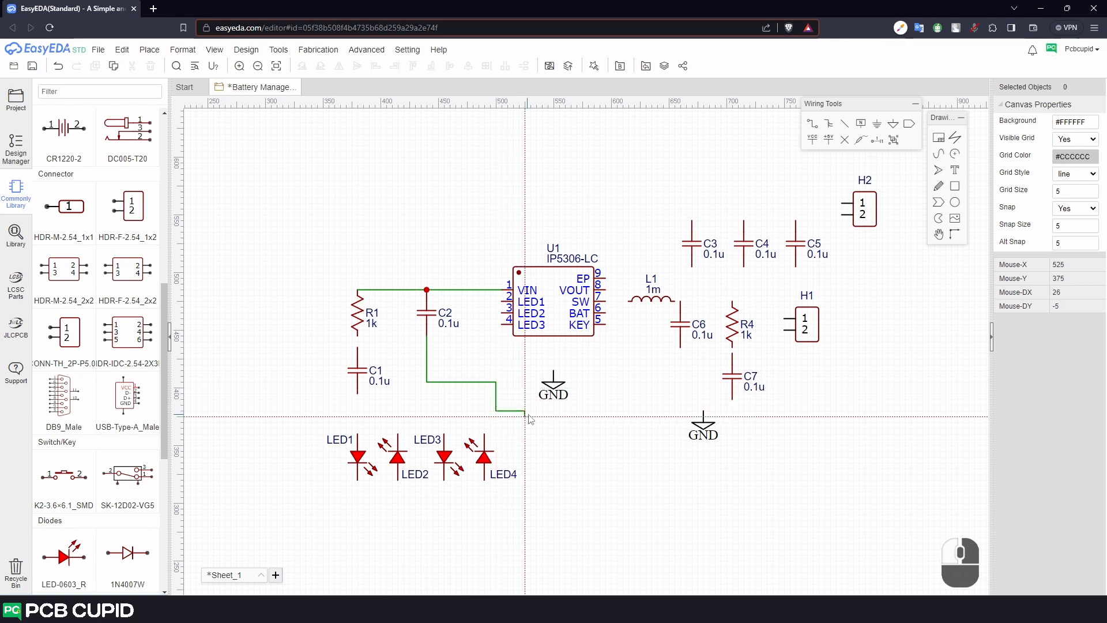
{"action": "double_click", "coordinate": [554, 488]}
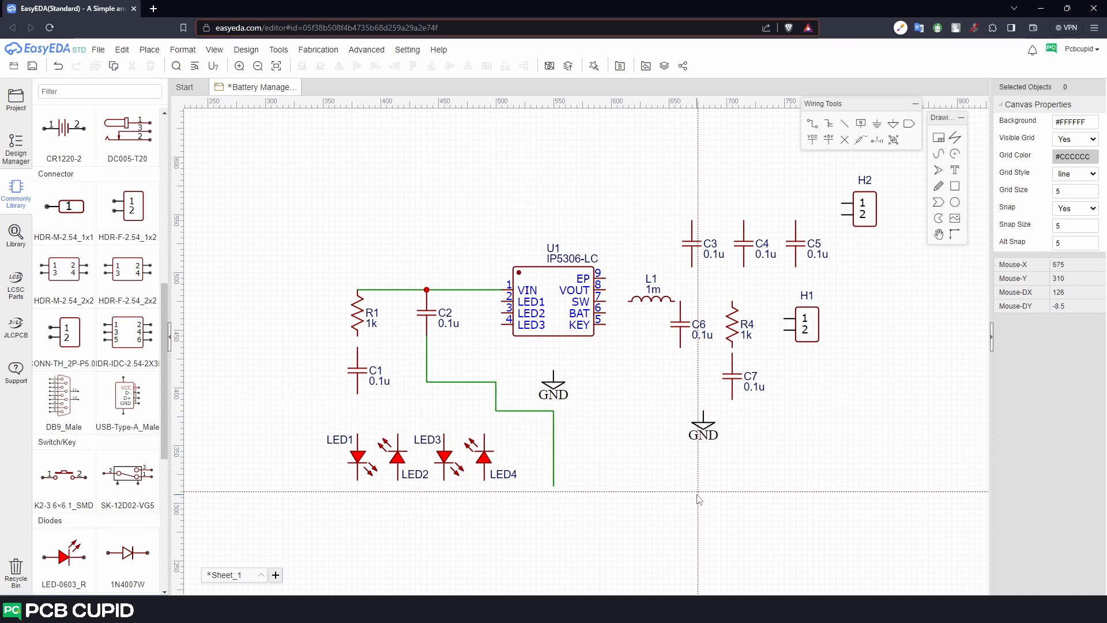
{"action": "key", "text": "ctrl+z"}
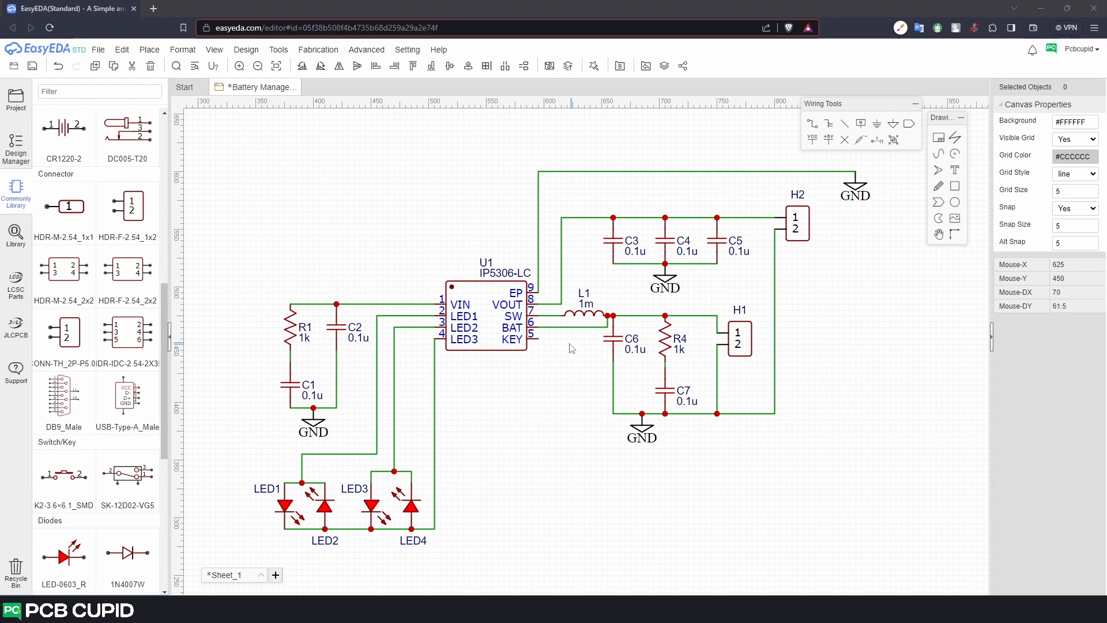
- Mark U1's unused KEY pin 5 with a no-connect flag and save the schematic
{"action": "left_click", "coordinate": [812, 123]}
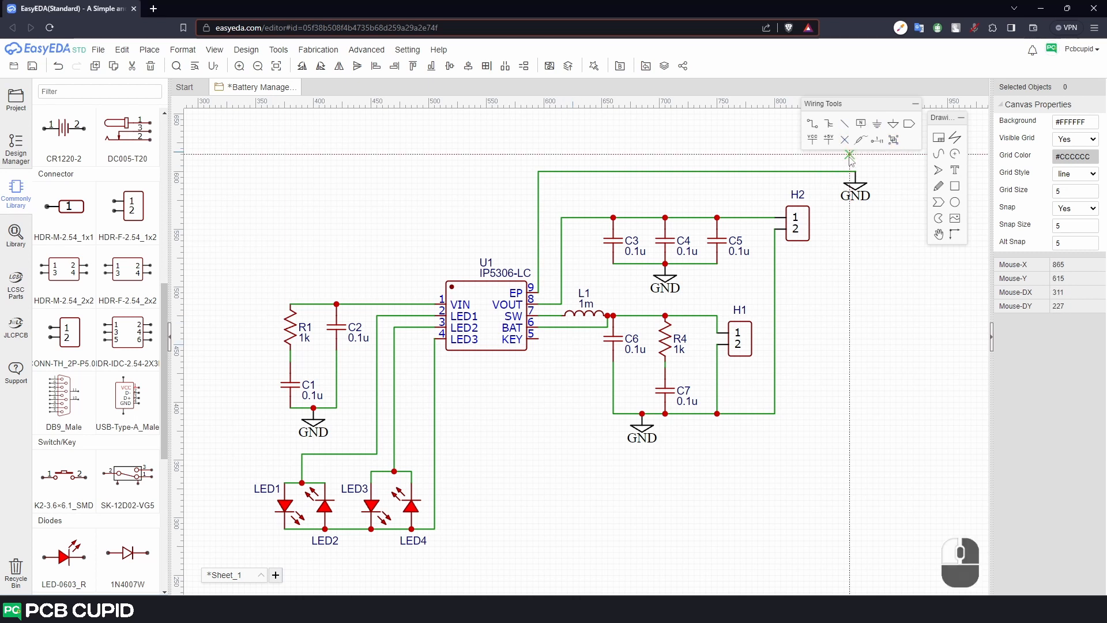
{"action": "left_click", "coordinate": [540, 341]}
{"action": "key", "text": "Escape"}
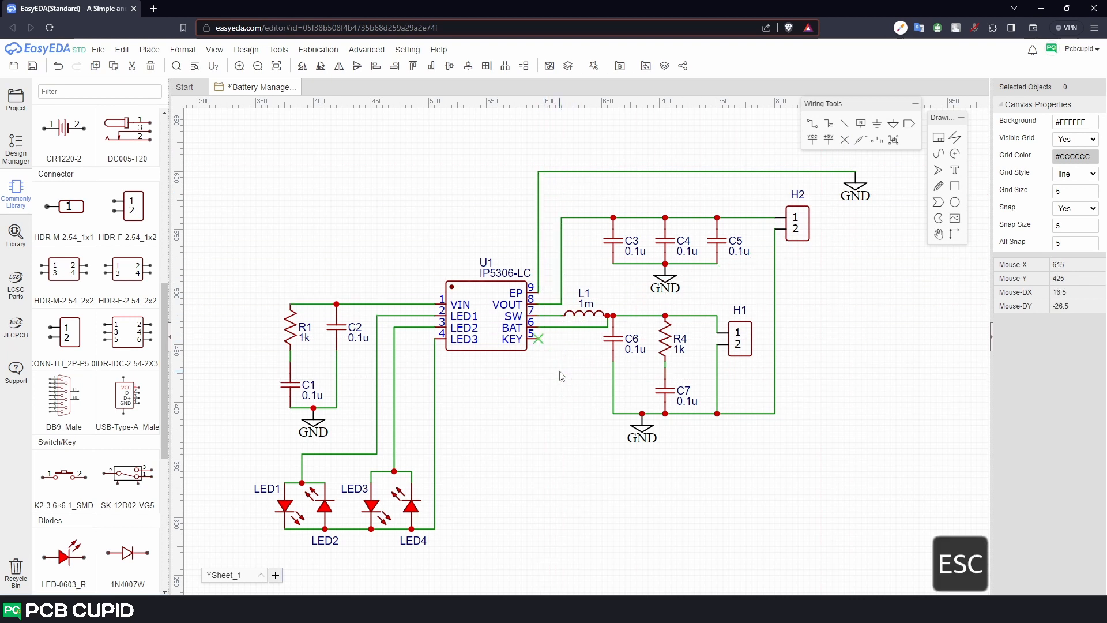
{"action": "key", "text": "ctrl+s"}
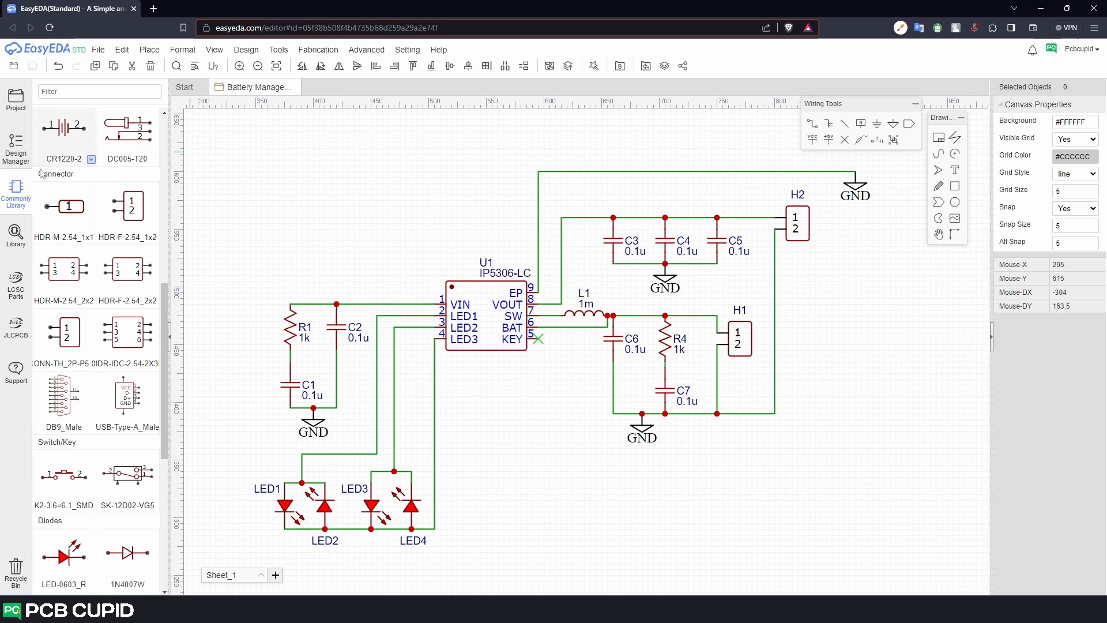
- Review the component list in the Design Manager and locate capacitors C1 to C7 one by one on the schematic
{"action": "left_click", "coordinate": [16, 155]}
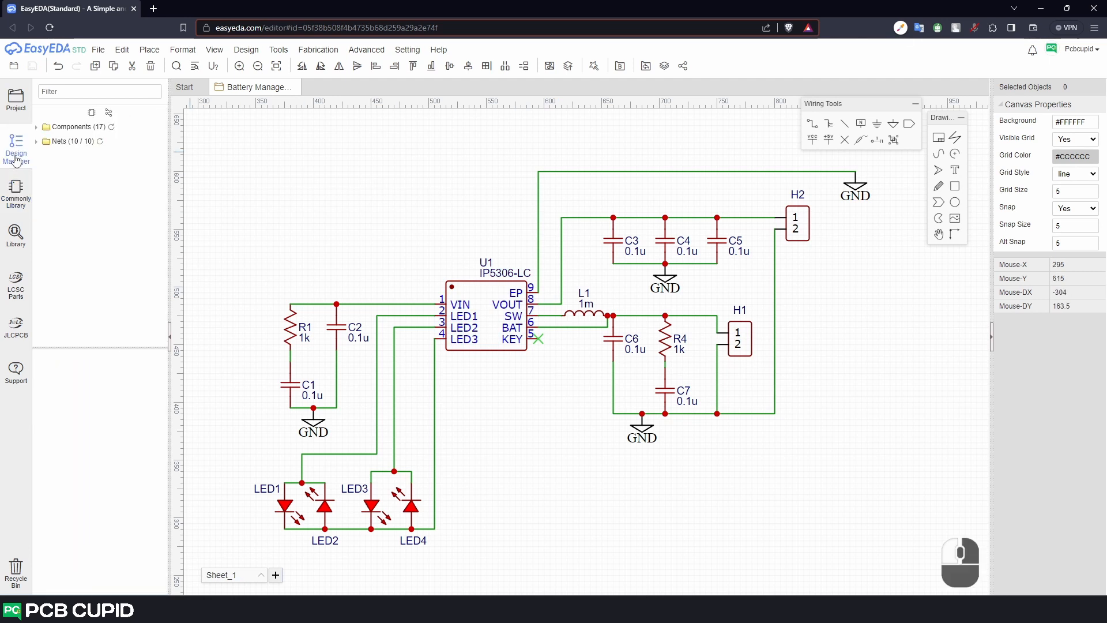
{"action": "left_click", "coordinate": [37, 127]}
{"action": "scroll", "coordinate": [87, 185], "scroll_direction": "down", "scroll_amount": 3}
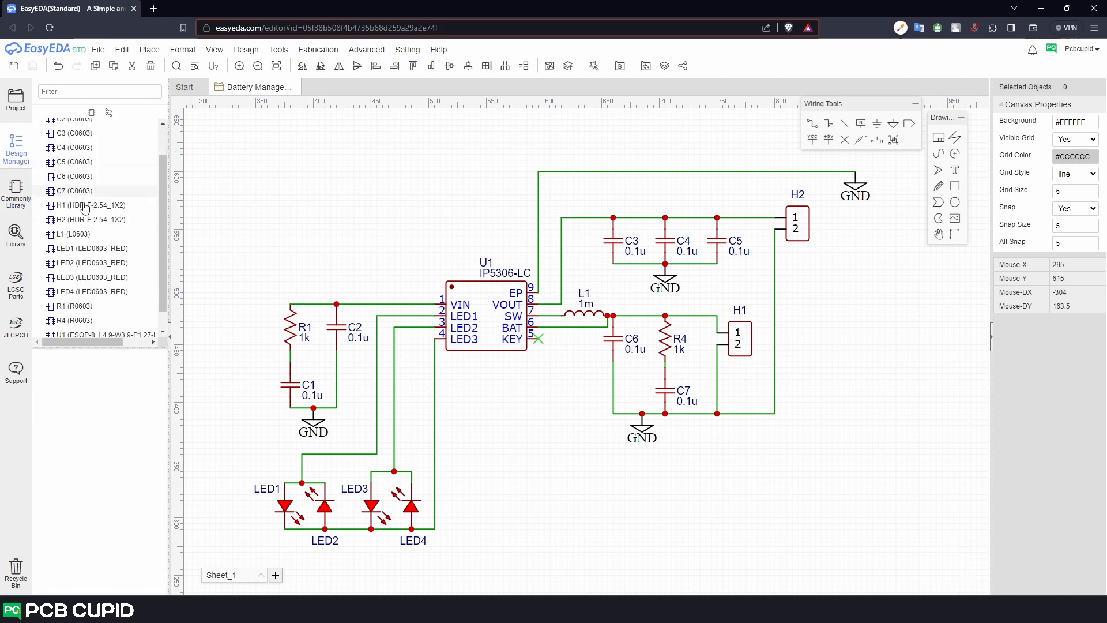
{"action": "scroll", "coordinate": [82, 232], "scroll_direction": "up", "scroll_amount": 3}
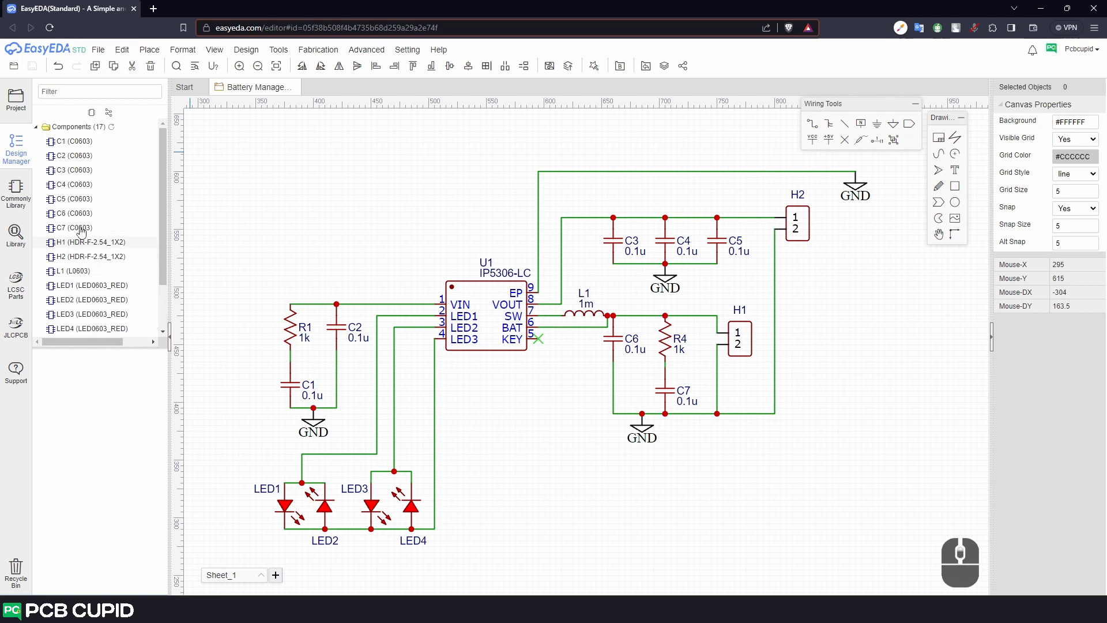
{"action": "left_click", "coordinate": [85, 144]}
{"action": "key", "text": "Down"}
{"action": "key", "text": "Down"}
{"action": "key", "text": "Down"}
{"action": "key", "text": "Down"}
{"action": "key", "text": "Down"}
{"action": "key", "text": "Down"}
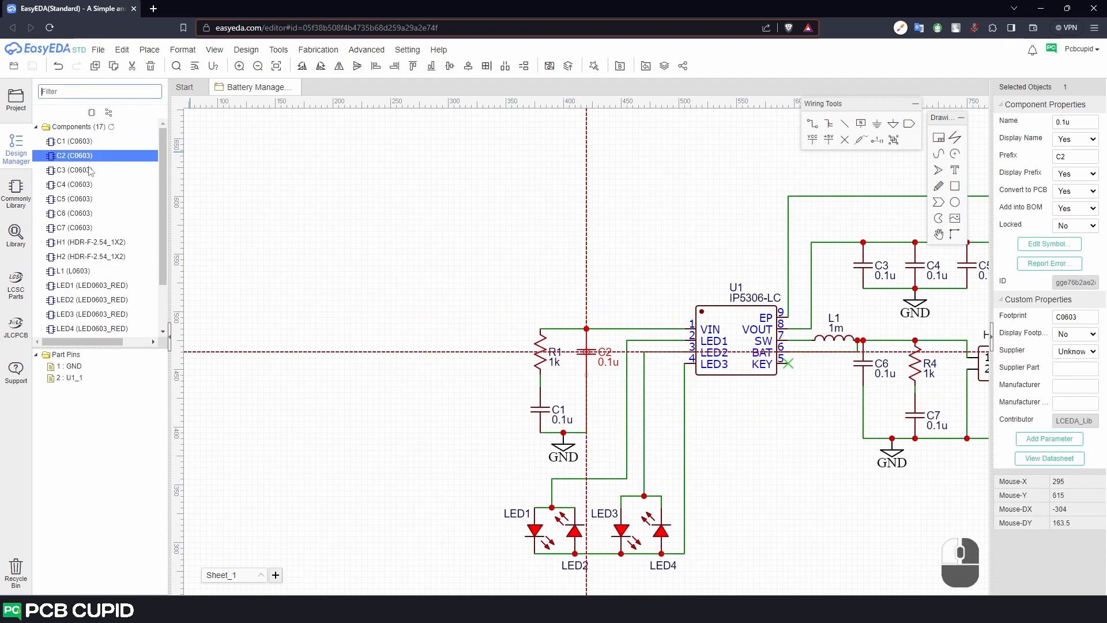
- Switch from the component list to the nets list and highlight the U1_1 net on the schematic
{"action": "left_click", "coordinate": [35, 128]}
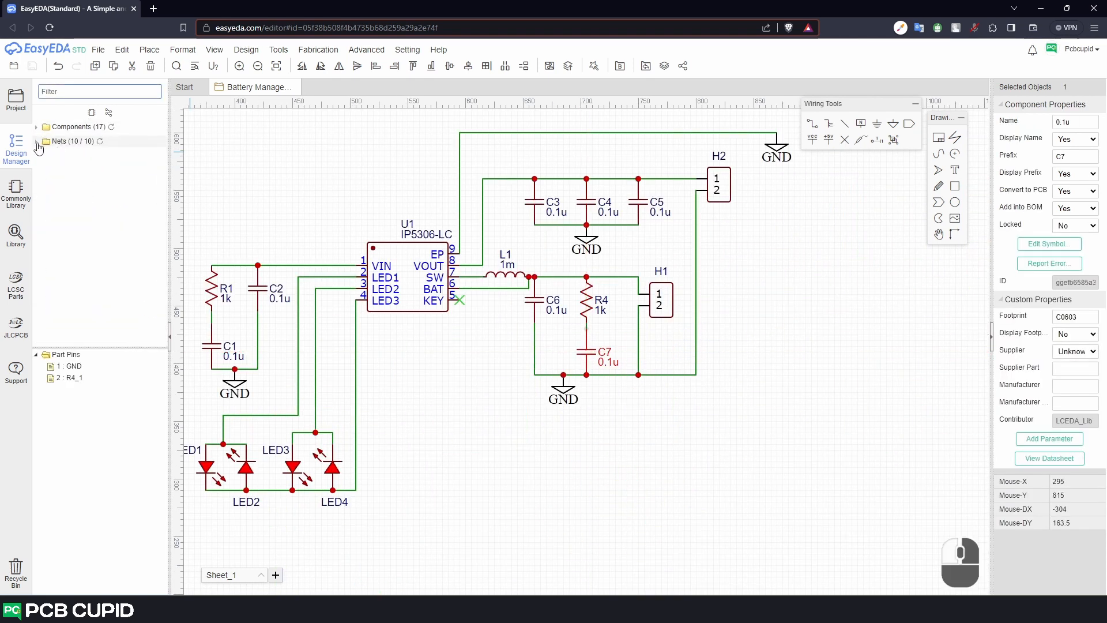
{"action": "left_click", "coordinate": [36, 142]}
{"action": "left_click", "coordinate": [65, 198]}
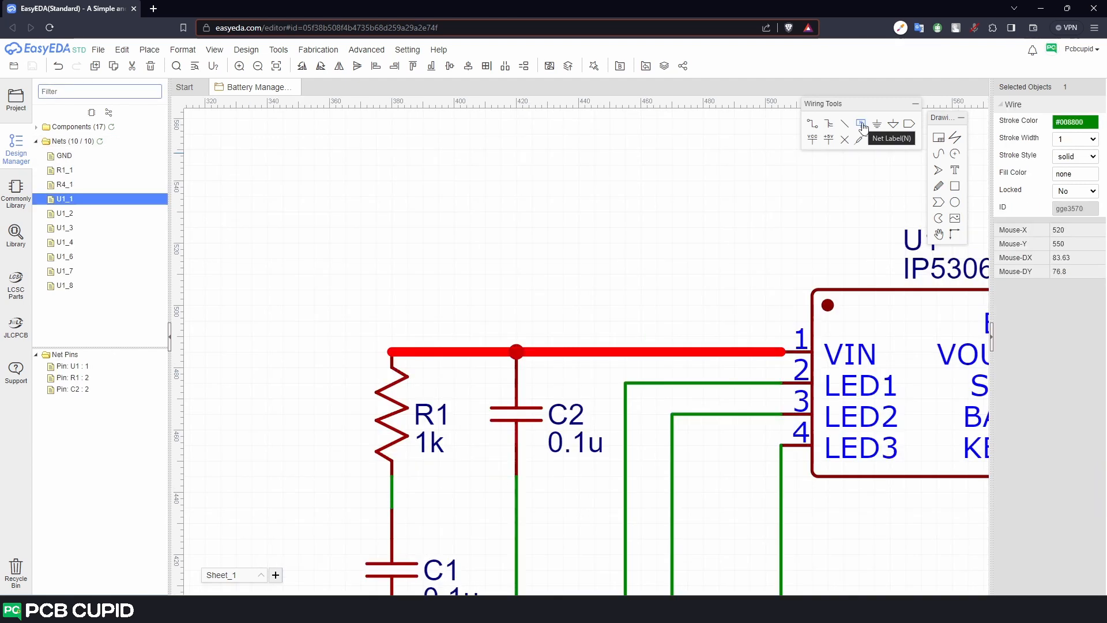
- Add a net label to the wire at U1's VIN pin and name it Vin(charger)
{"action": "left_click", "coordinate": [861, 123]}
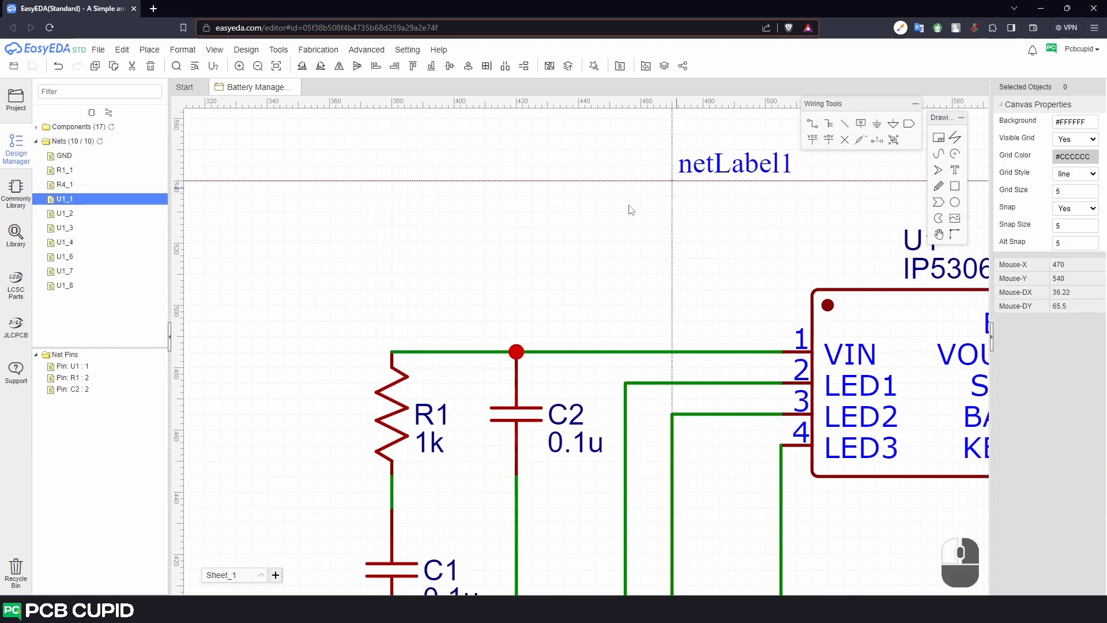
{"action": "left_click", "coordinate": [562, 354]}
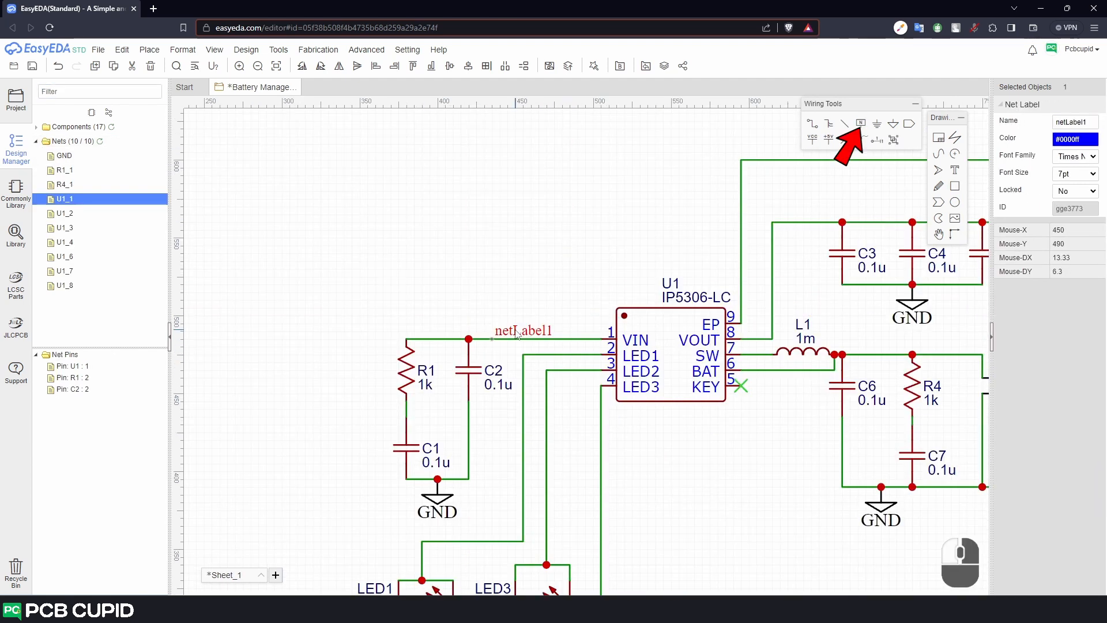
{"action": "double_click", "coordinate": [515, 329]}
{"action": "type", "text": "Vin(charger)"}
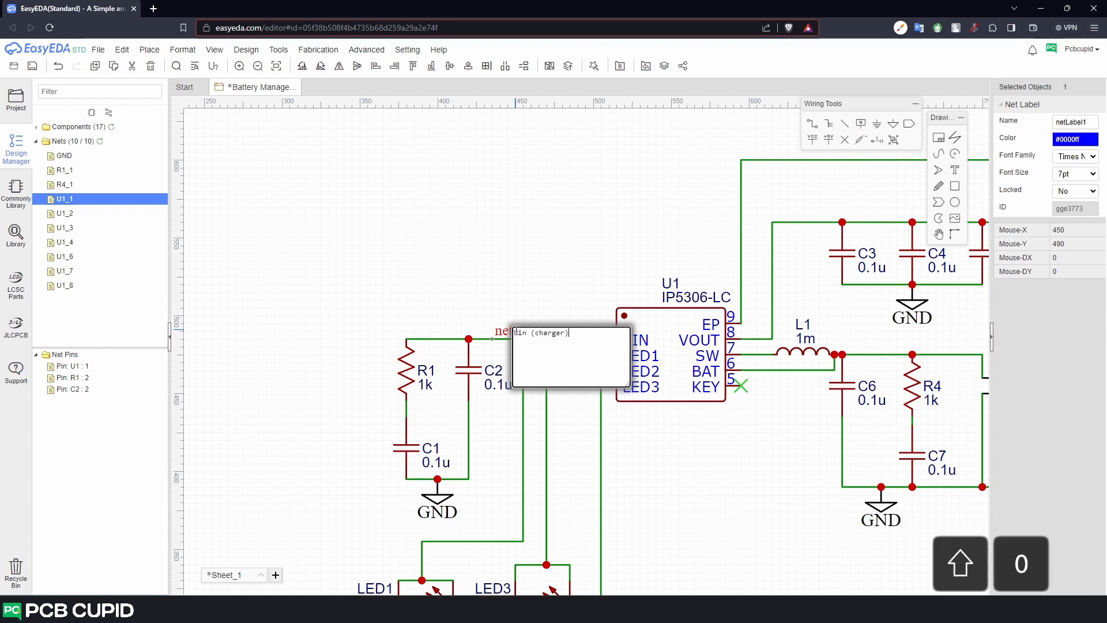
{"action": "key", "text": "Return"}
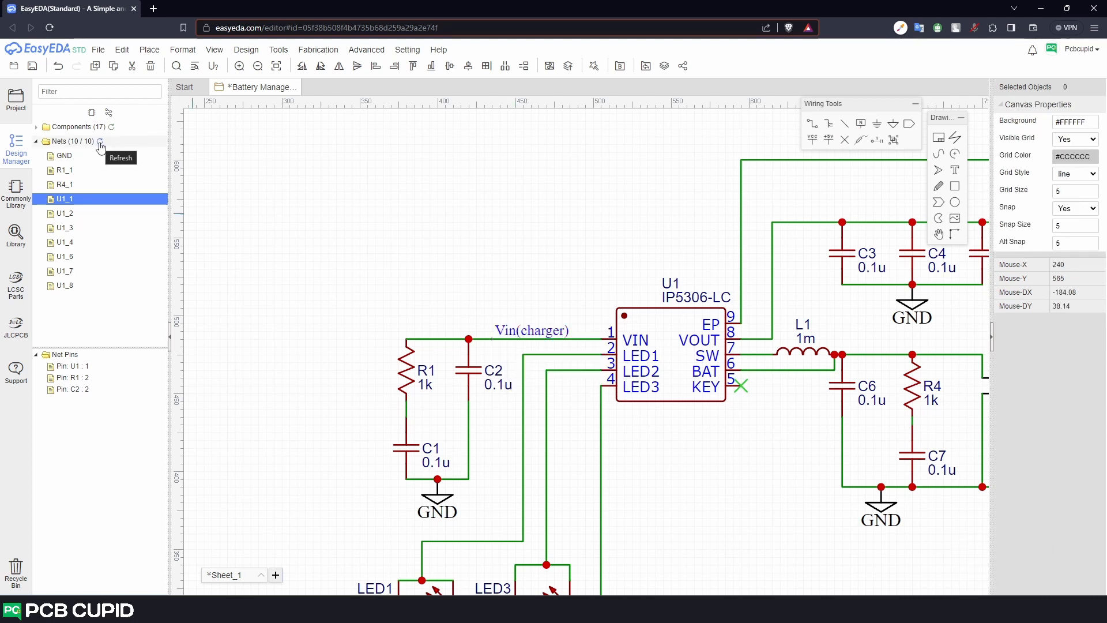
- Refresh the nets list and highlight the VIN(CHARGER) net on the schematic
{"action": "left_click", "coordinate": [100, 143]}
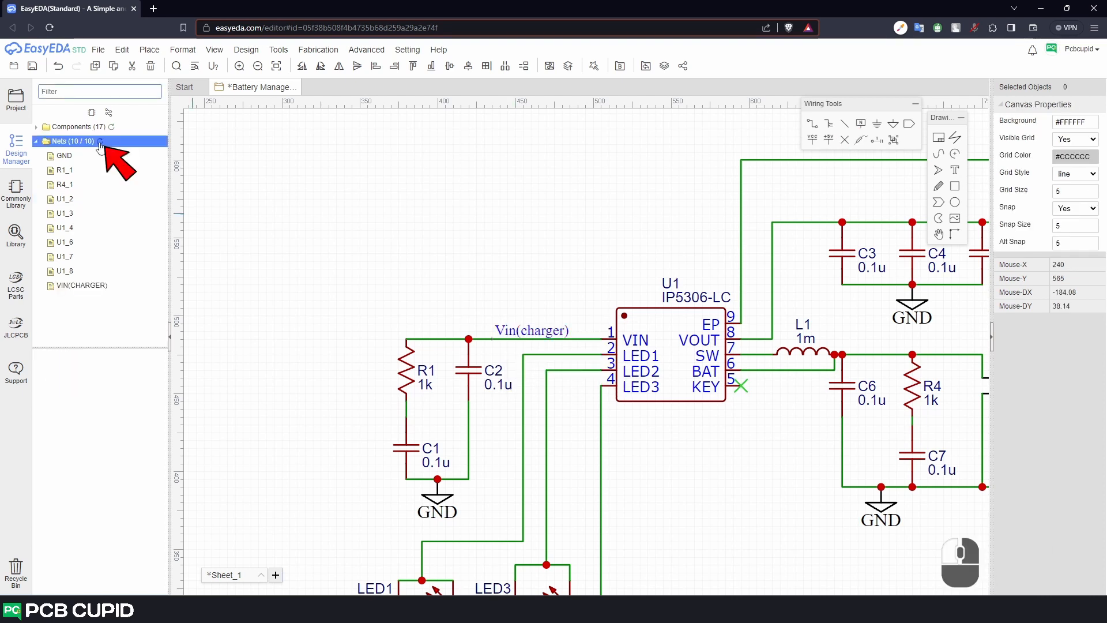
{"action": "left_click", "coordinate": [81, 285]}
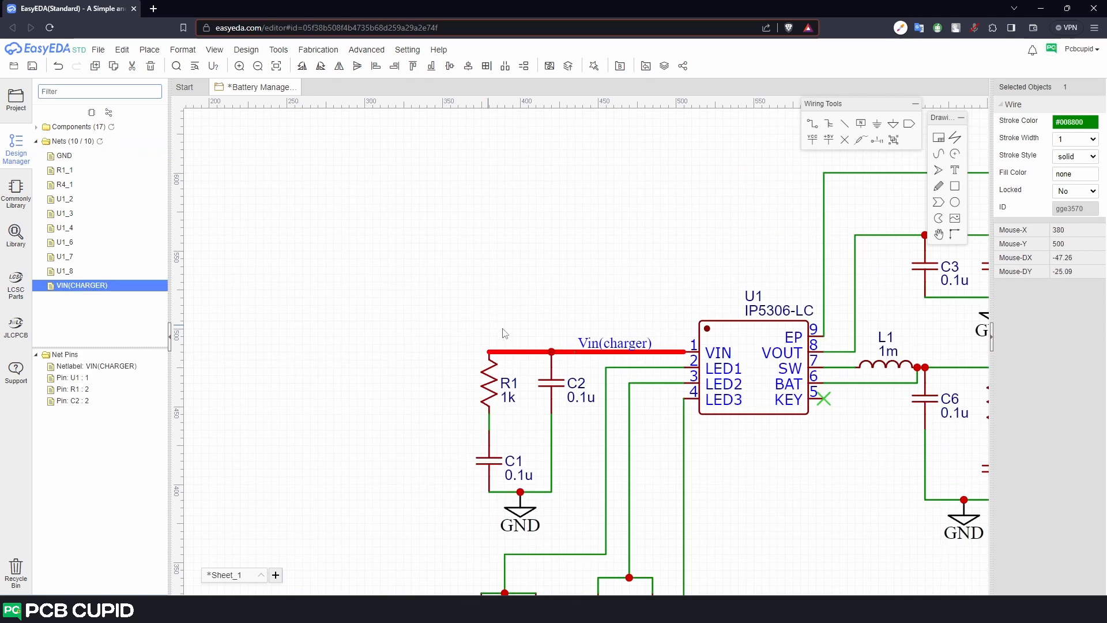
- Replace the wires between U1's LED pins and the LEDs with net labels LED-1/LED-2, LED-3/LED-4 and COM
{"action": "left_click", "coordinate": [64, 199]}
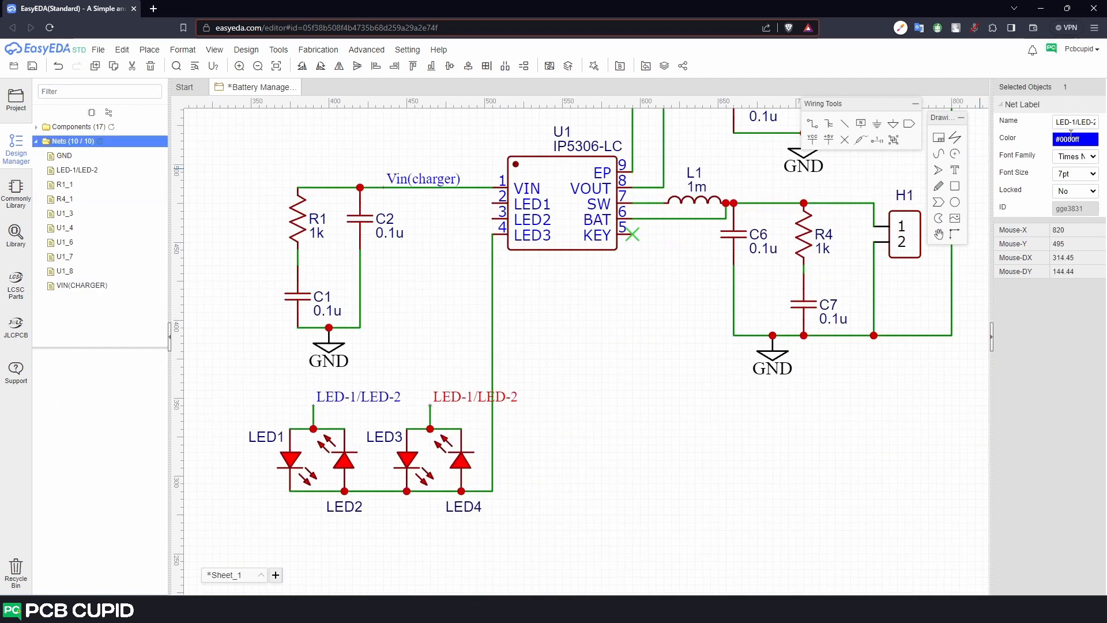
{"action": "key", "text": "v"}
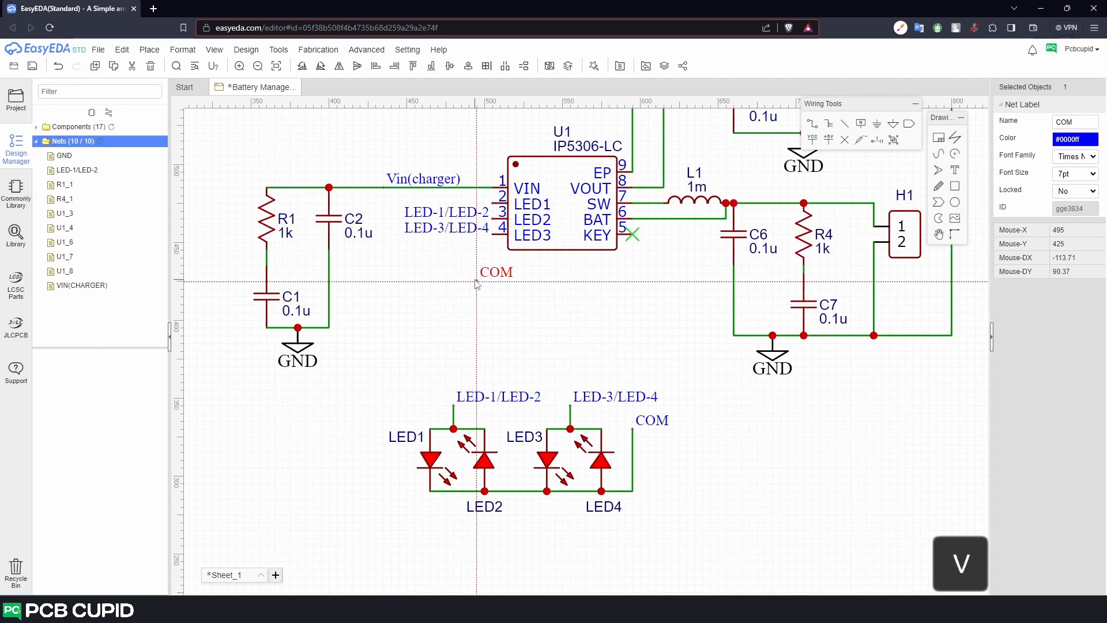
{"action": "key", "text": "r"}
{"action": "key", "text": "r"}
{"action": "scroll", "coordinate": [492, 242], "scroll_direction": "up", "scroll_amount": 2}
{"action": "scroll", "coordinate": [492, 237], "scroll_direction": "down", "scroll_amount": 1}
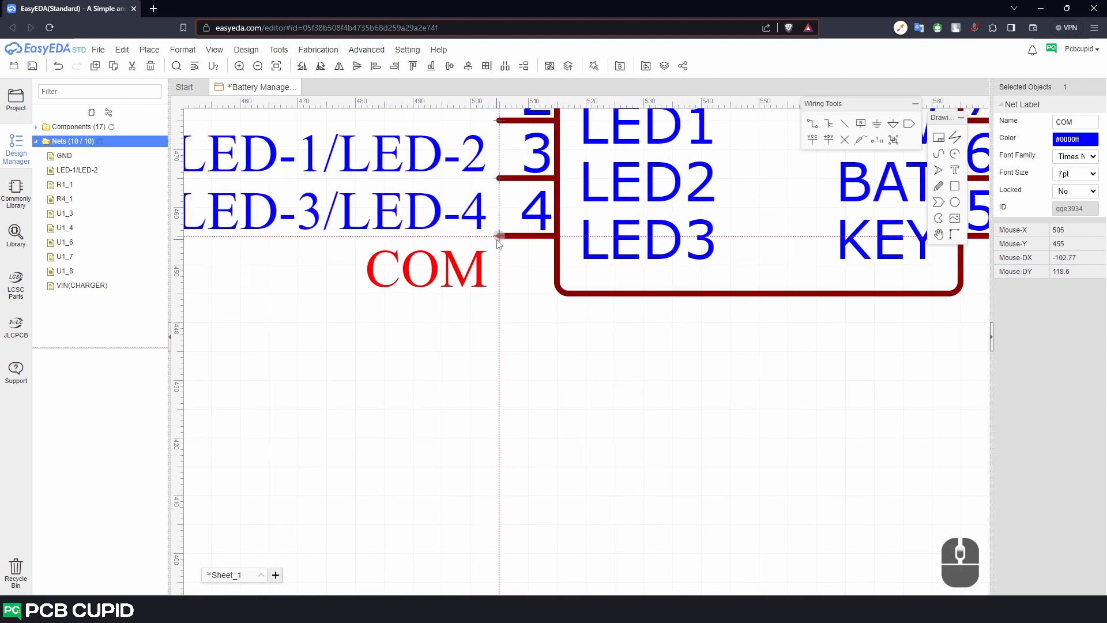
{"action": "scroll", "coordinate": [511, 346], "scroll_direction": "down", "scroll_amount": 1}
{"action": "left_click", "coordinate": [515, 361]}
{"action": "scroll", "coordinate": [515, 362], "scroll_direction": "down", "scroll_amount": 2}
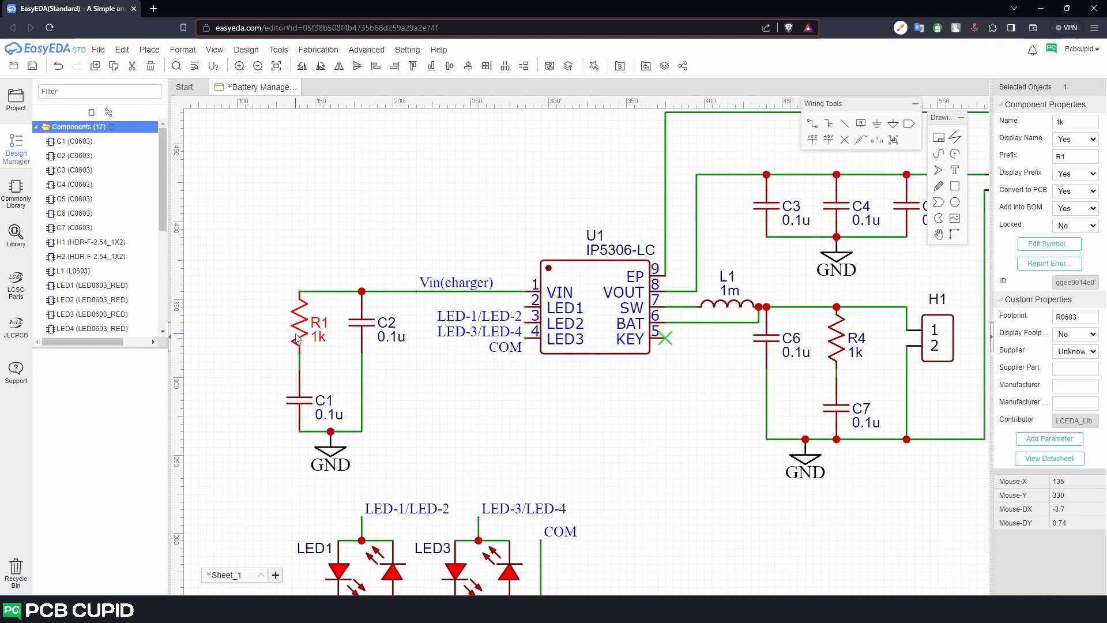
- Set the component values: R1 and R4 to 2R, C1 and C2 to 10uf, L1 to 1uH, C3 to C5 to 22uF, C6 and C7 to 10uF
{"action": "double_click", "coordinate": [318, 338]}
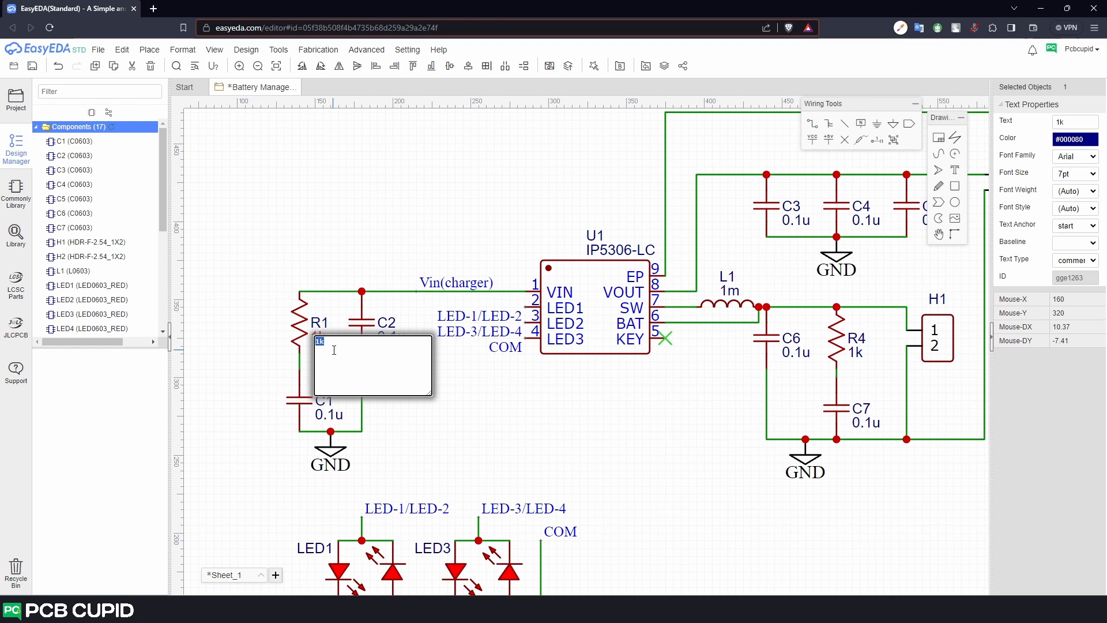
{"action": "key", "text": "Return"}
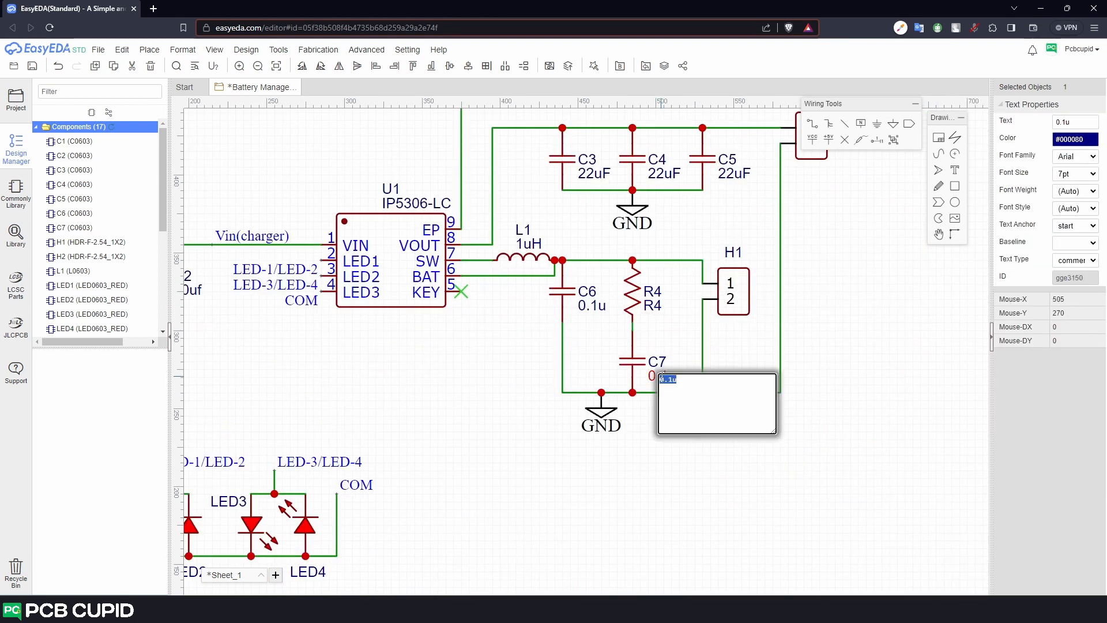
{"action": "key", "text": "Return"}
{"action": "double_click", "coordinate": [658, 379]}
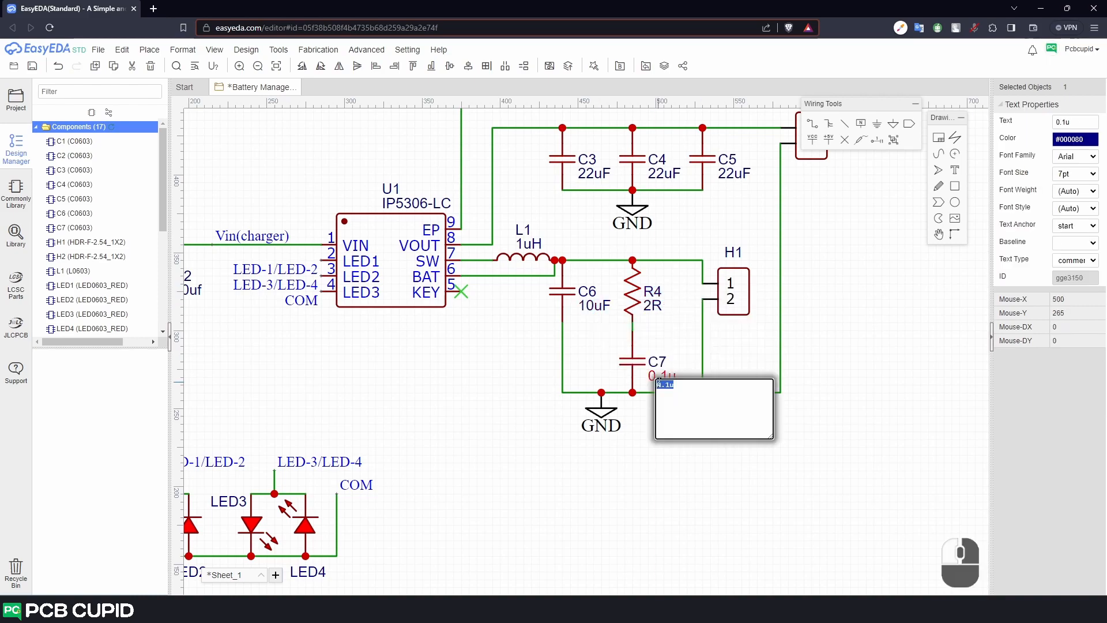
{"action": "type", "text": "10uF"}
{"action": "key", "text": "Return"}
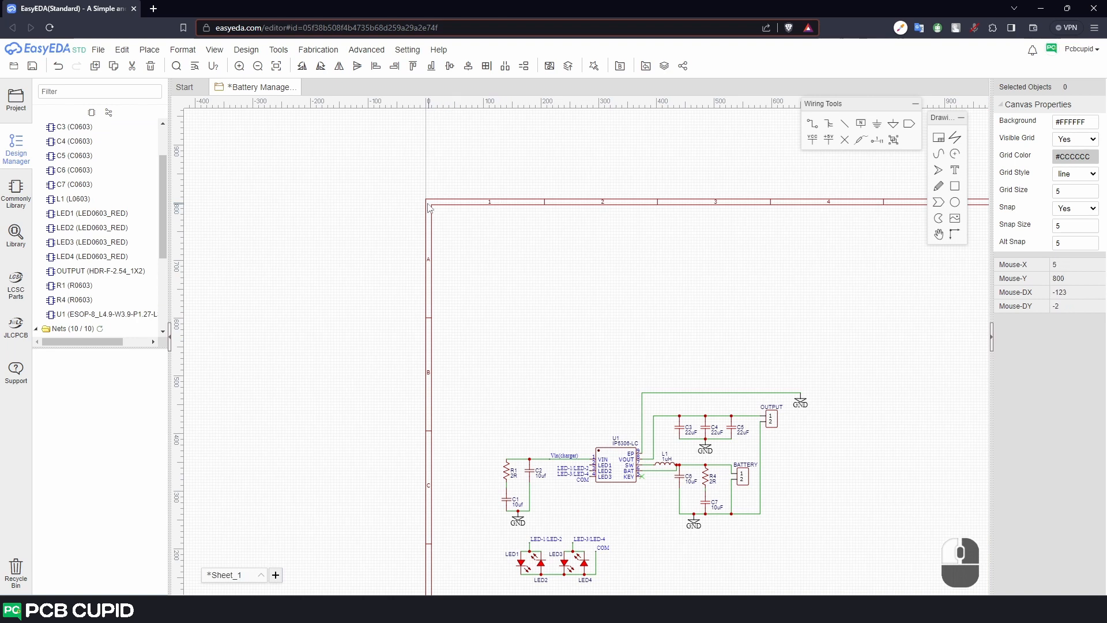
- Set the schematic sheet's paper size to A5
{"action": "left_click", "coordinate": [441, 205]}
{"action": "left_click", "coordinate": [1084, 121]}
{"action": "left_click", "coordinate": [1085, 122]}
{"action": "left_click", "coordinate": [1085, 122]}
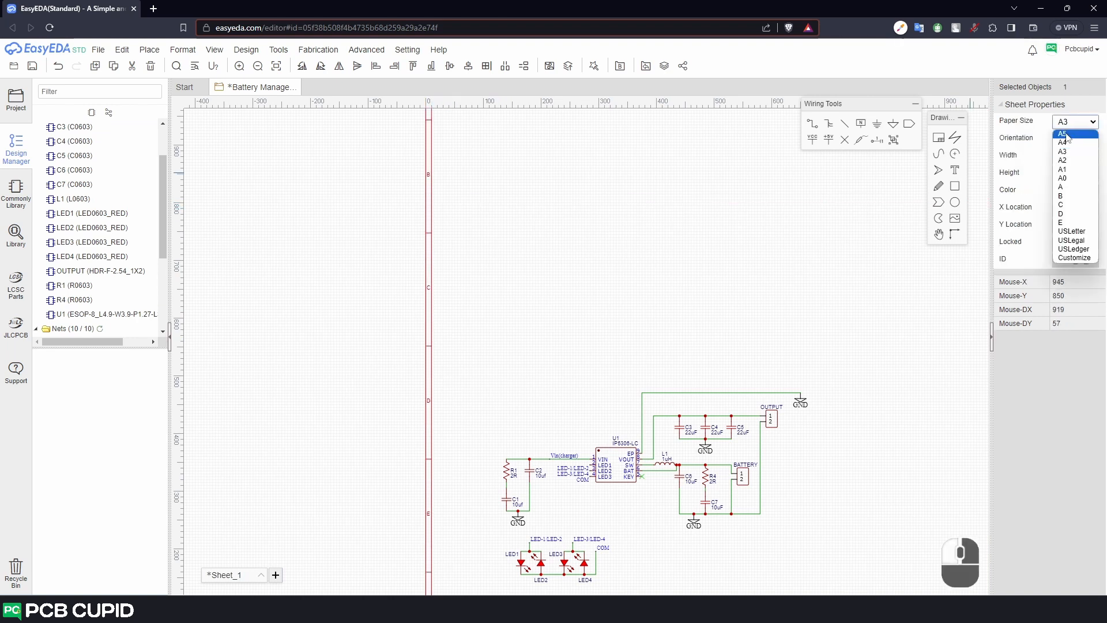
{"action": "left_click", "coordinate": [1063, 133]}
{"action": "middle_click_drag", "start_coordinate": [751, 283], "coordinate": [725, 197]}
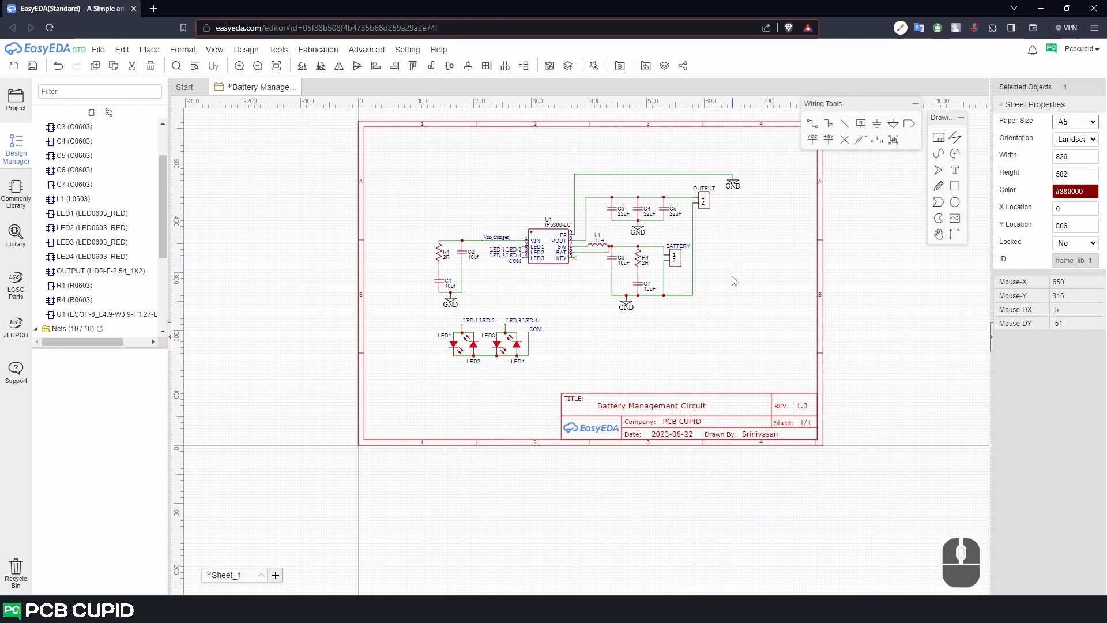
- Examine the editable title, company and drawn-by texts in the sheet's title block
{"action": "double_click", "coordinate": [668, 407]}
{"action": "left_click", "coordinate": [620, 447]}
{"action": "double_click", "coordinate": [677, 423]}
{"action": "left_click", "coordinate": [824, 474]}
{"action": "double_click", "coordinate": [757, 434]}
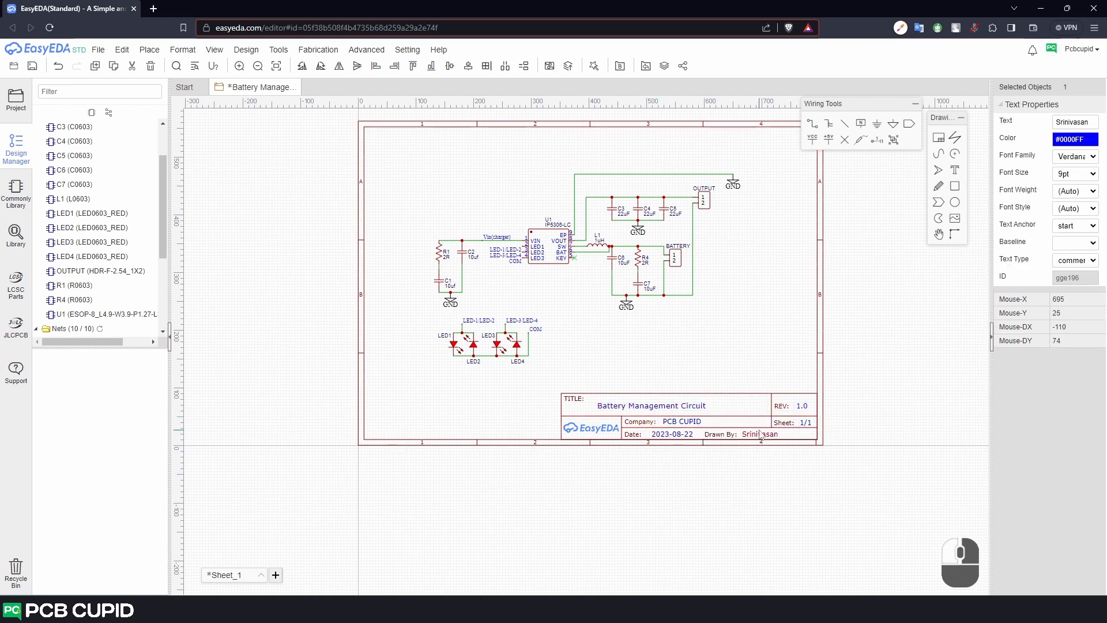
{"action": "left_click", "coordinate": [876, 332]}
- Draw a rectangle about 555 by 365 units around the whole circuit inside the sheet
{"action": "middle_click_drag", "start_coordinate": [532, 301], "coordinate": [557, 342]}
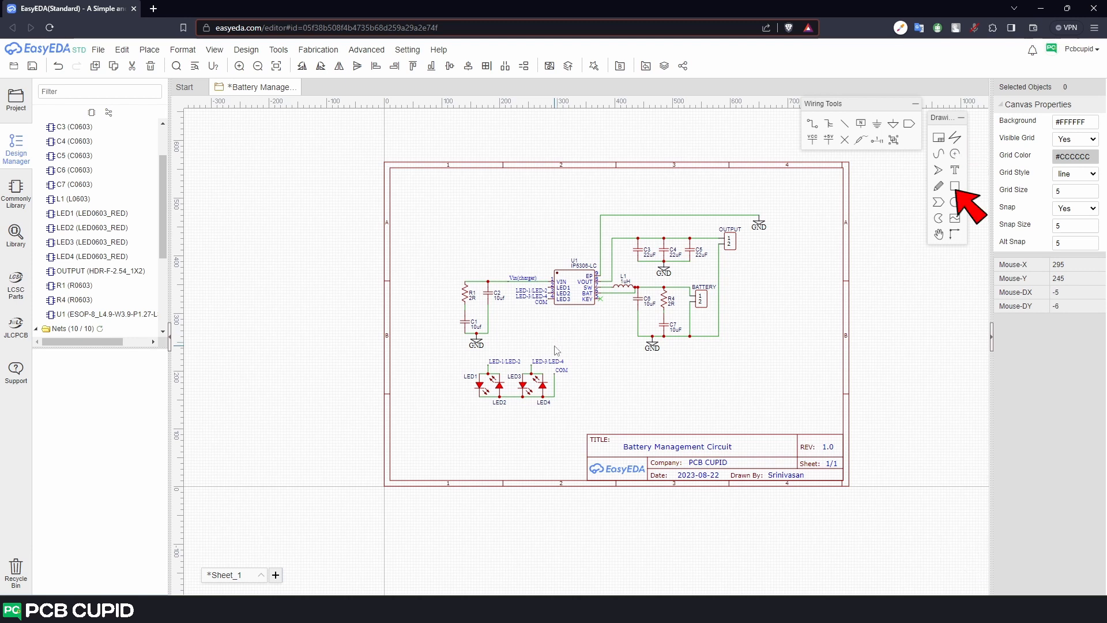
{"action": "right_click_drag", "start_coordinate": [608, 332], "coordinate": [566, 357]}
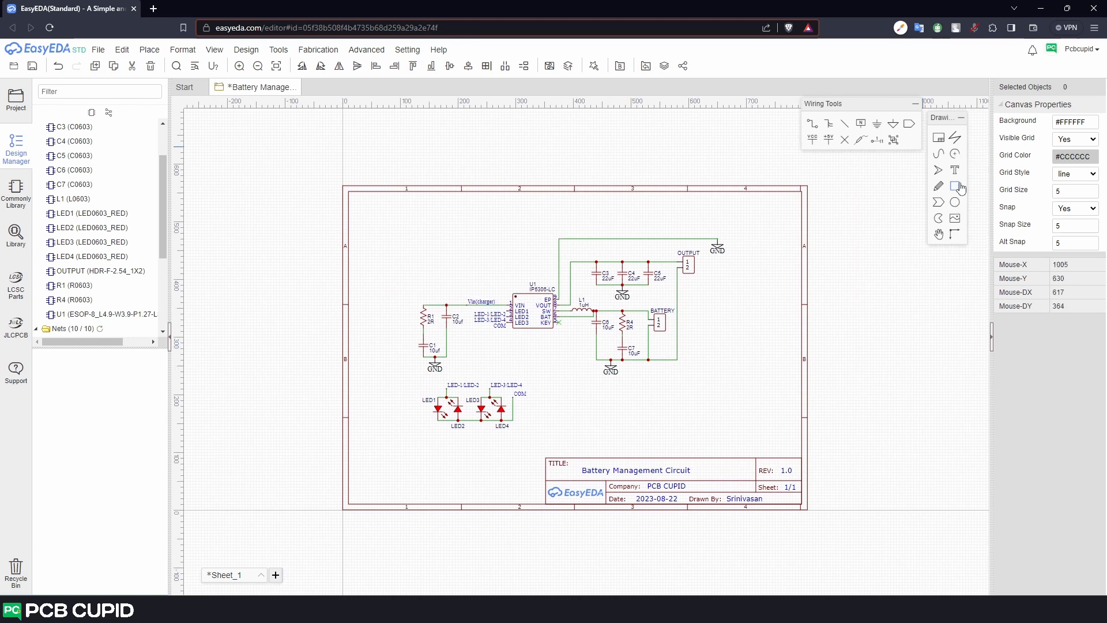
{"action": "left_click", "coordinate": [957, 185]}
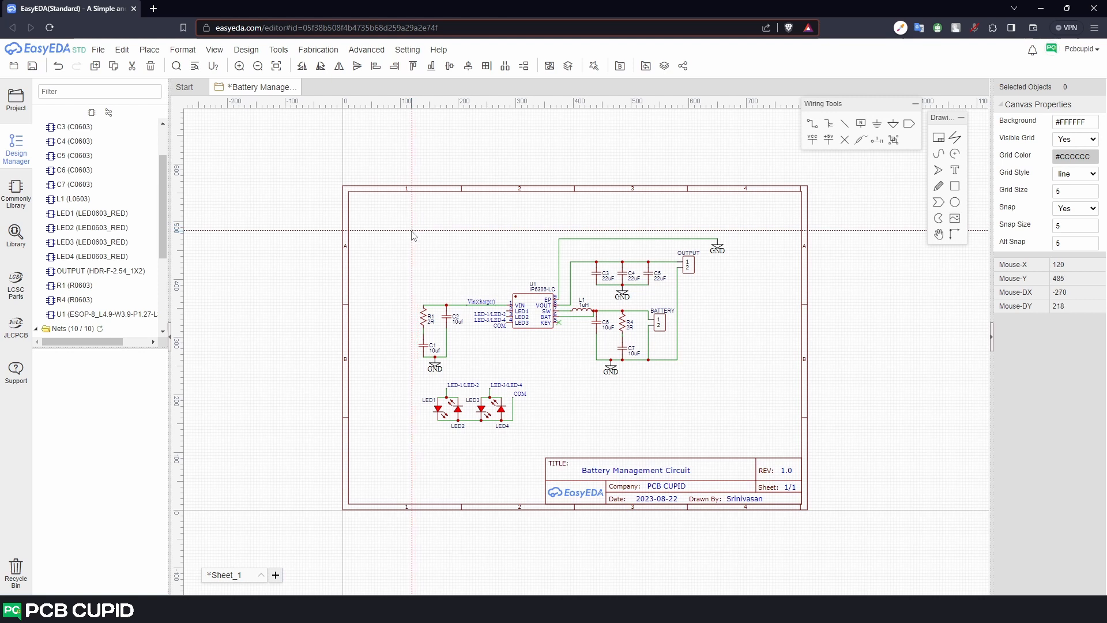
{"action": "mouse_move", "coordinate": [412, 230]}
{"action": "left_mouse_down"}
{"action": "mouse_move", "coordinate": [680, 426]}
{"action": "mouse_move", "coordinate": [728, 442]}
{"action": "left_mouse_up"}
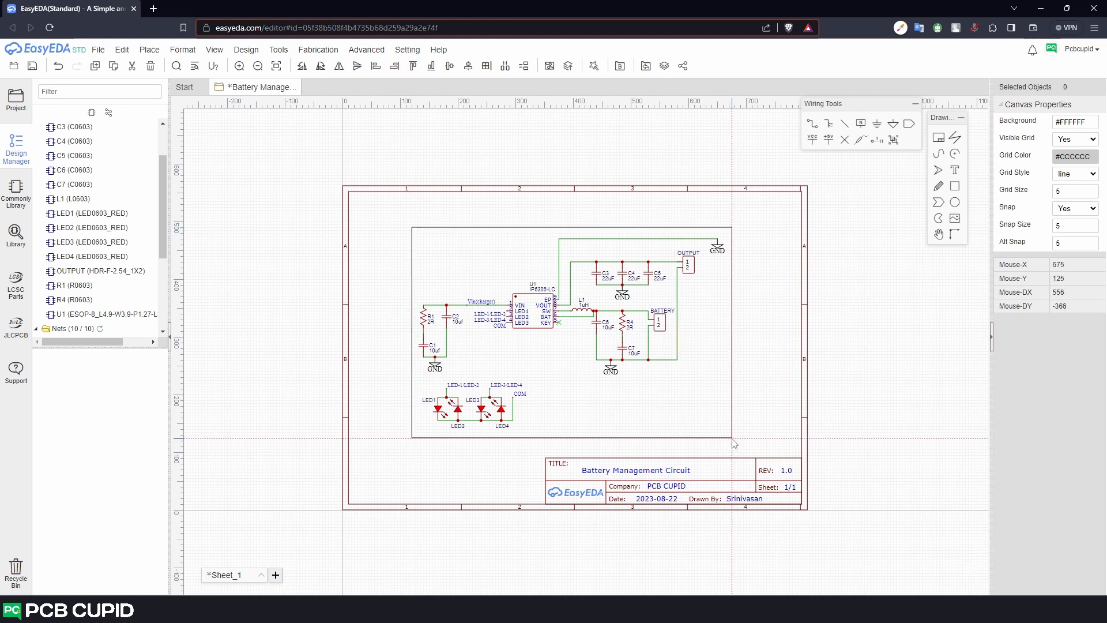
{"action": "left_click", "coordinate": [733, 438]}
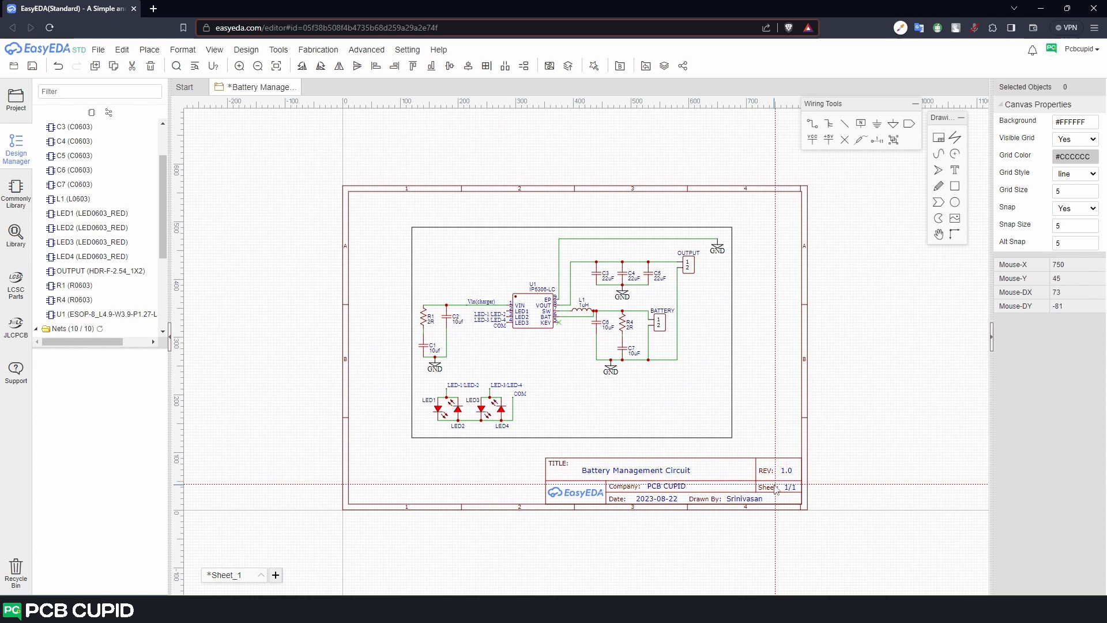
{"action": "key", "text": "Escape"}
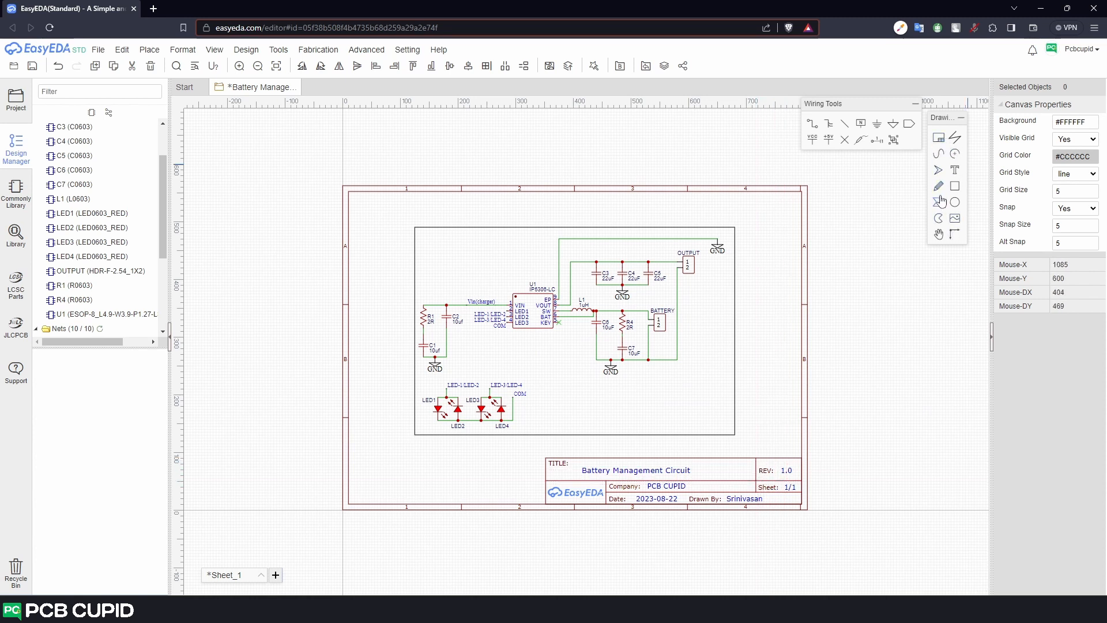
- Try the drawing tools beside the sheet with sample curves, an arc, an arrowhead and closed shapes, and delete the samples
{"action": "left_click", "coordinate": [940, 154]}
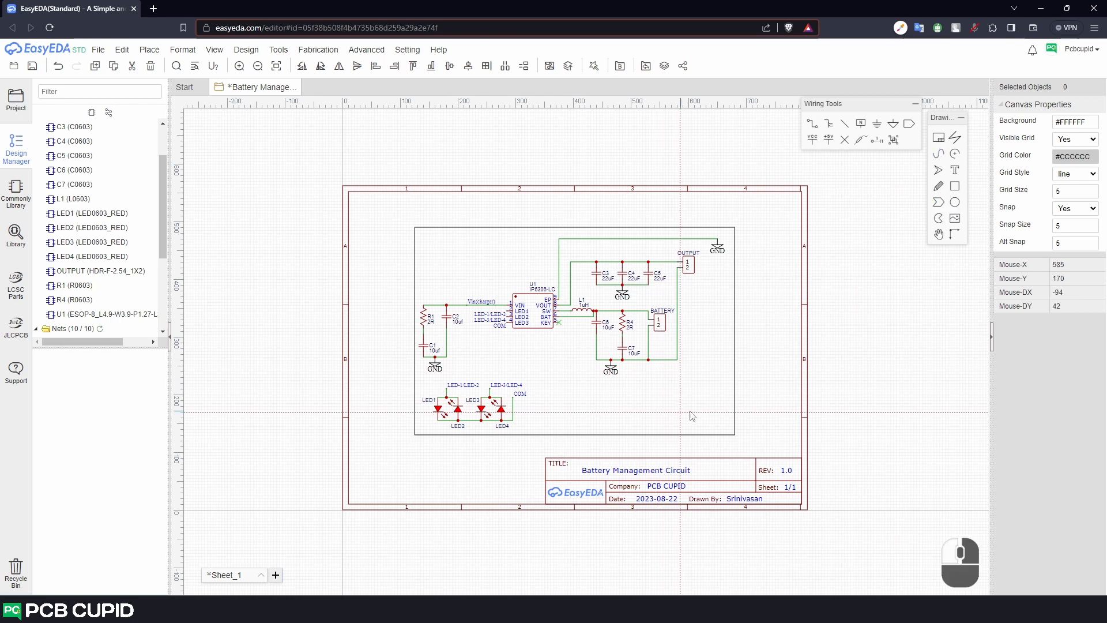
{"action": "scroll", "coordinate": [750, 397], "scroll_direction": "up", "scroll_amount": 2}
{"action": "middle_click_drag", "start_coordinate": [801, 407], "coordinate": [427, 426]}
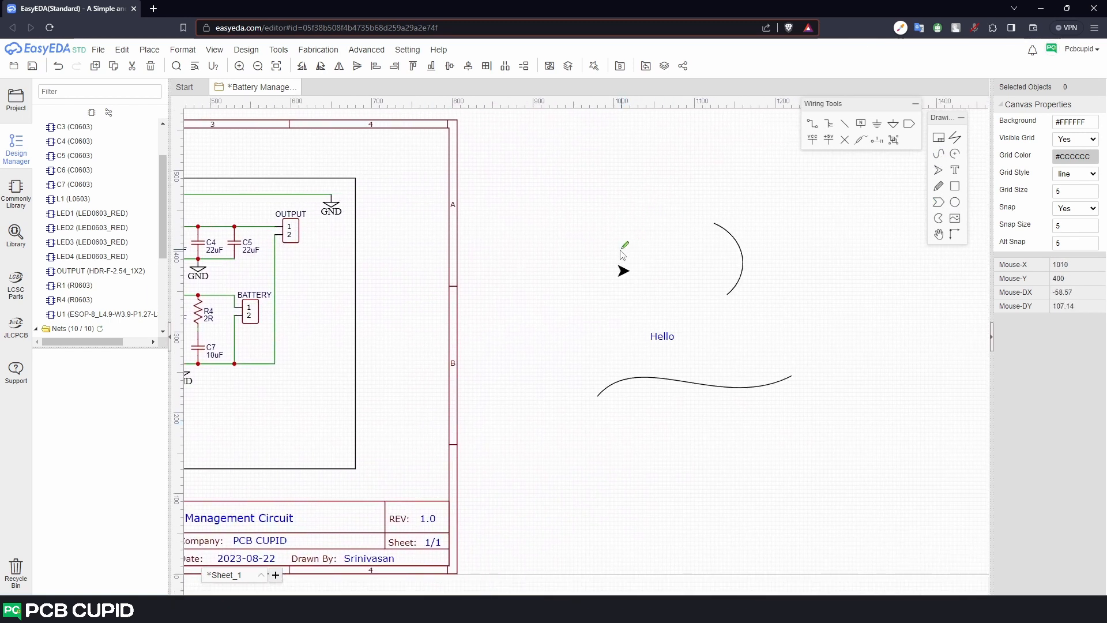
{"action": "left_click_drag", "start_coordinate": [615, 249], "coordinate": [597, 286]}
{"action": "left_click_drag", "start_coordinate": [597, 287], "coordinate": [637, 302]}
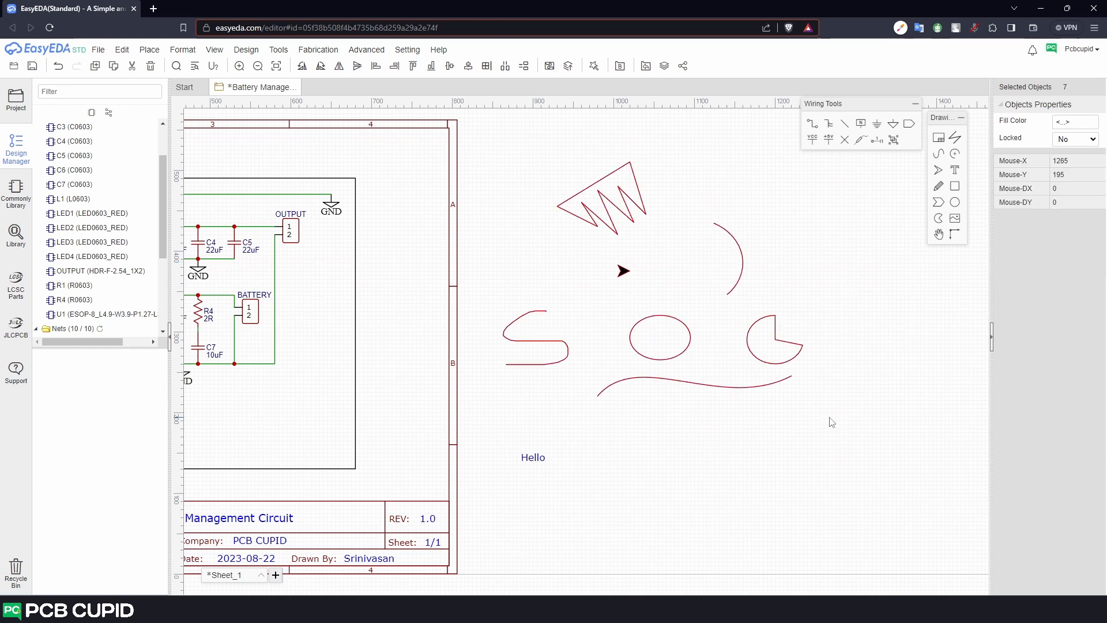
{"action": "key", "text": "Delete"}
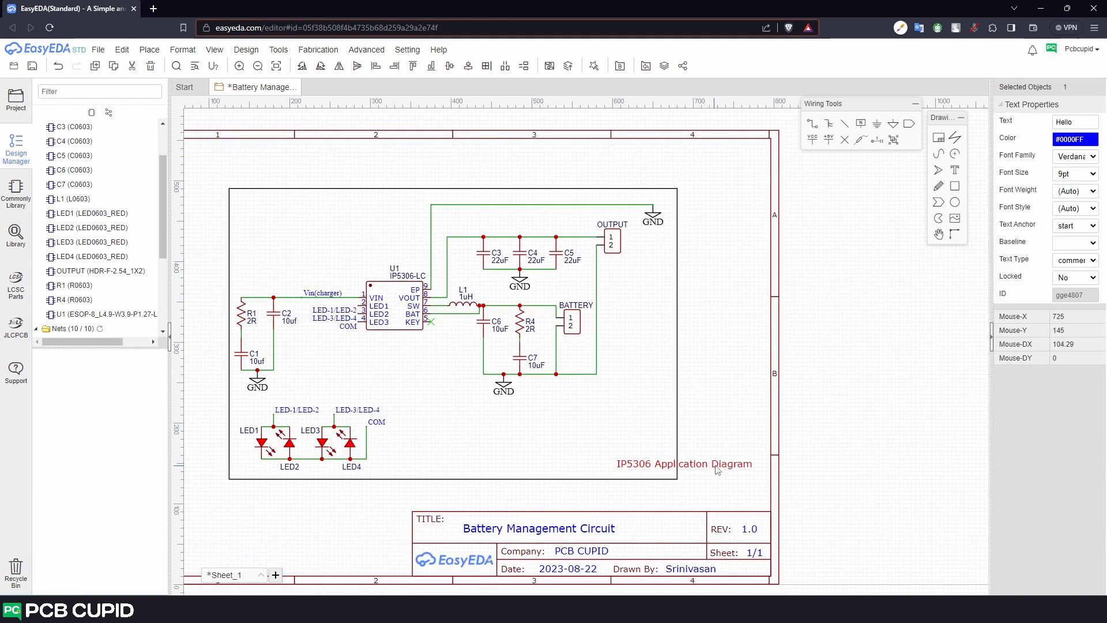
- Change the Hello text to IP5306 Application Diagram and place it inside the rectangle's lower right corner
{"action": "left_click_drag", "start_coordinate": [718, 470], "coordinate": [638, 474]}
{"action": "left_click", "coordinate": [954, 448]}
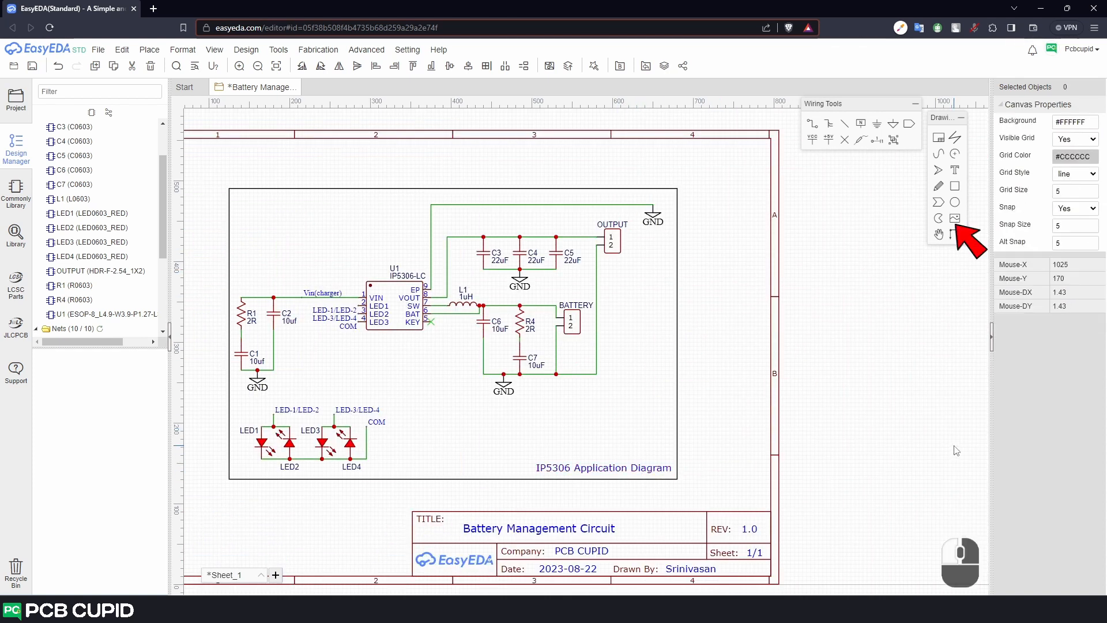
- Insert the PCB Cupid logo image at about 60 by 60 above the right end of the title block and select it
{"action": "right_click_drag", "start_coordinate": [945, 441], "coordinate": [984, 453]}
{"action": "left_click", "coordinate": [955, 219]}
{"action": "left_click", "coordinate": [458, 293]}
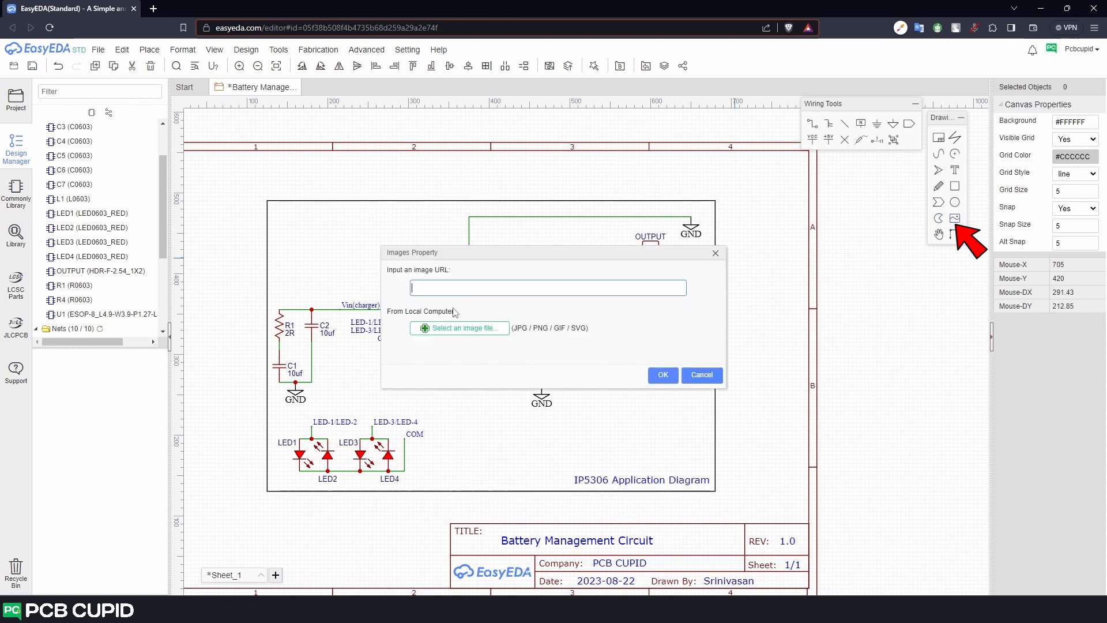
{"action": "key", "text": "ctrl+v"}
{"action": "left_click", "coordinate": [664, 375]}
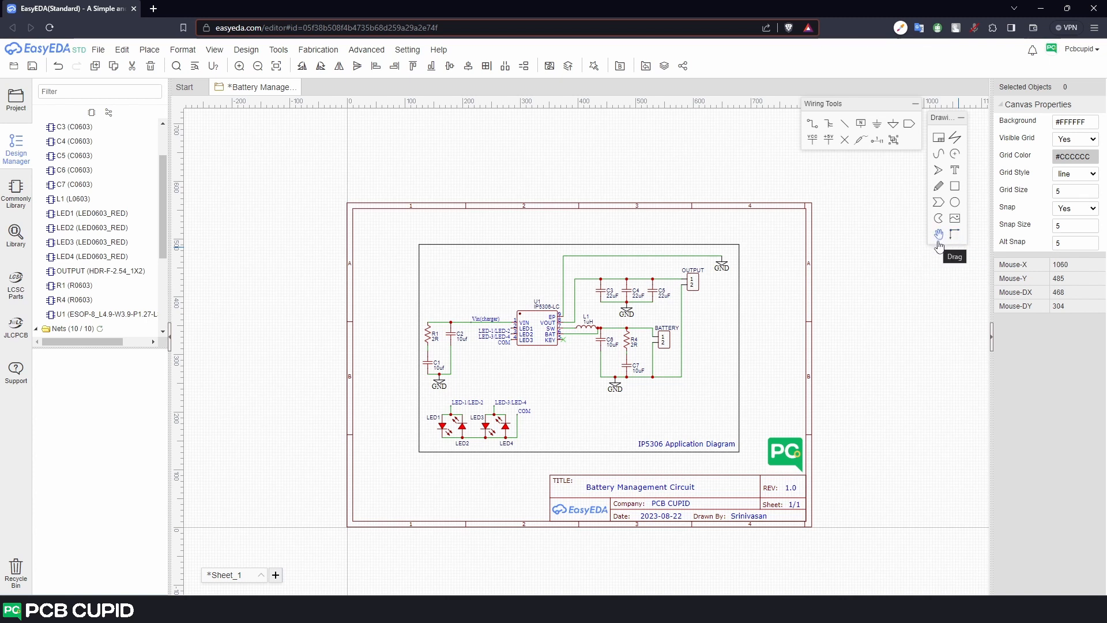
{"action": "key", "text": "Escape"}
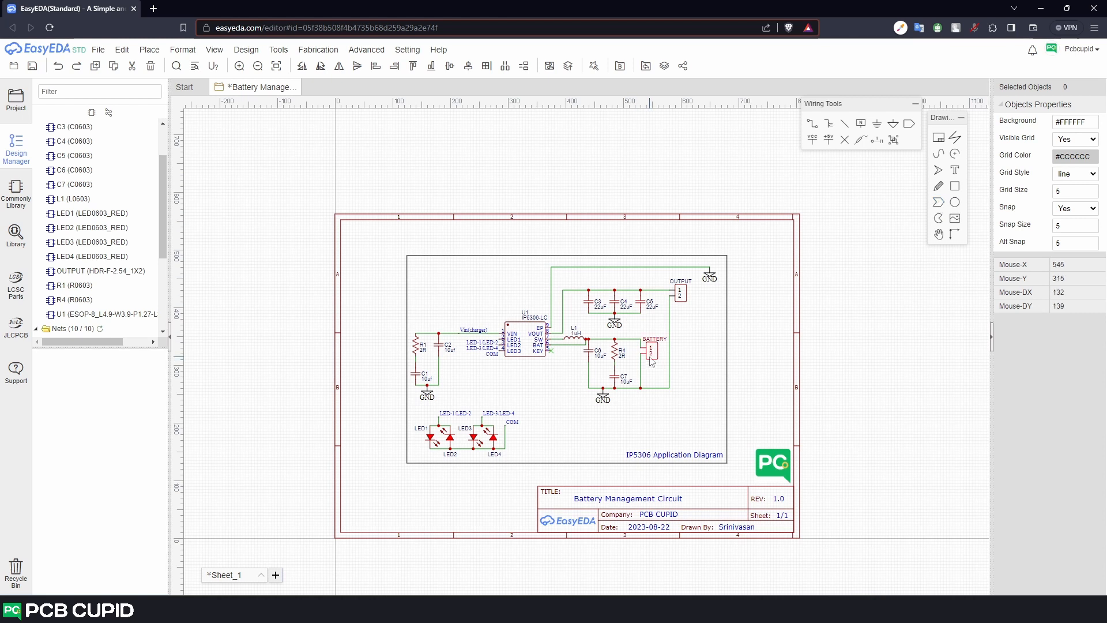
{"action": "left_click", "coordinate": [773, 465]}
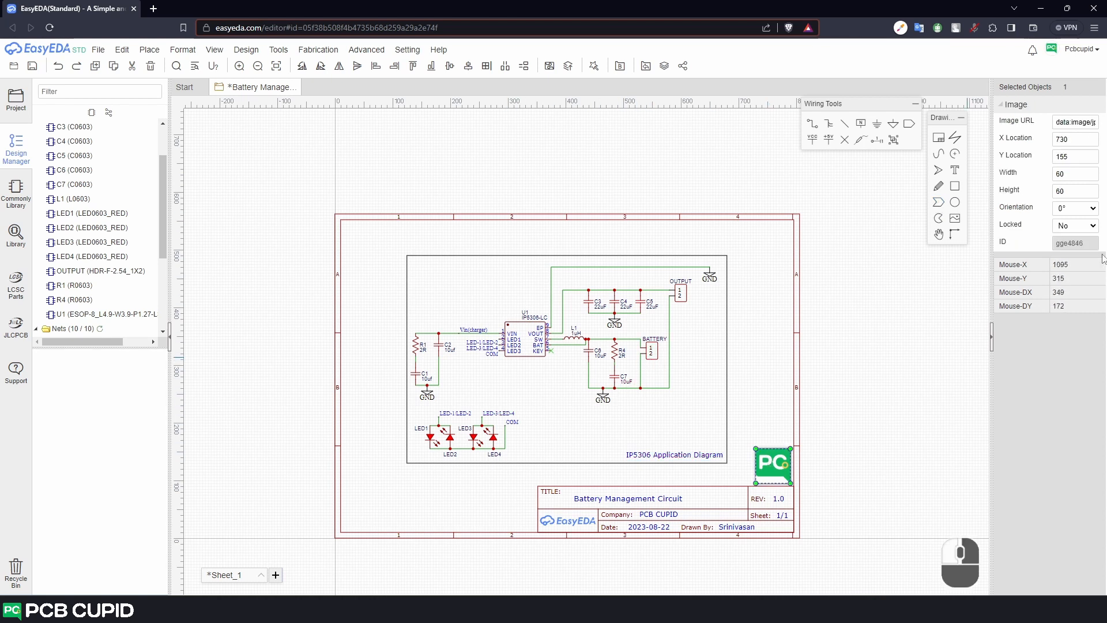
- Hide the canvas grid
{"action": "left_click", "coordinate": [773, 303]}
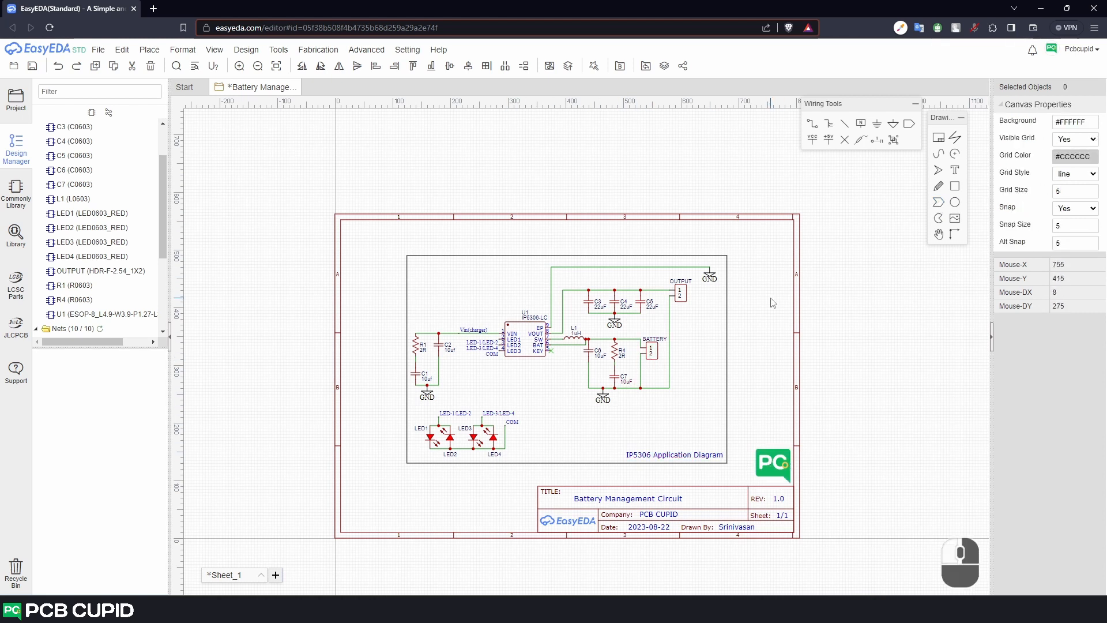
{"action": "left_click", "coordinate": [1076, 139]}
{"action": "left_click", "coordinate": [1063, 159]}
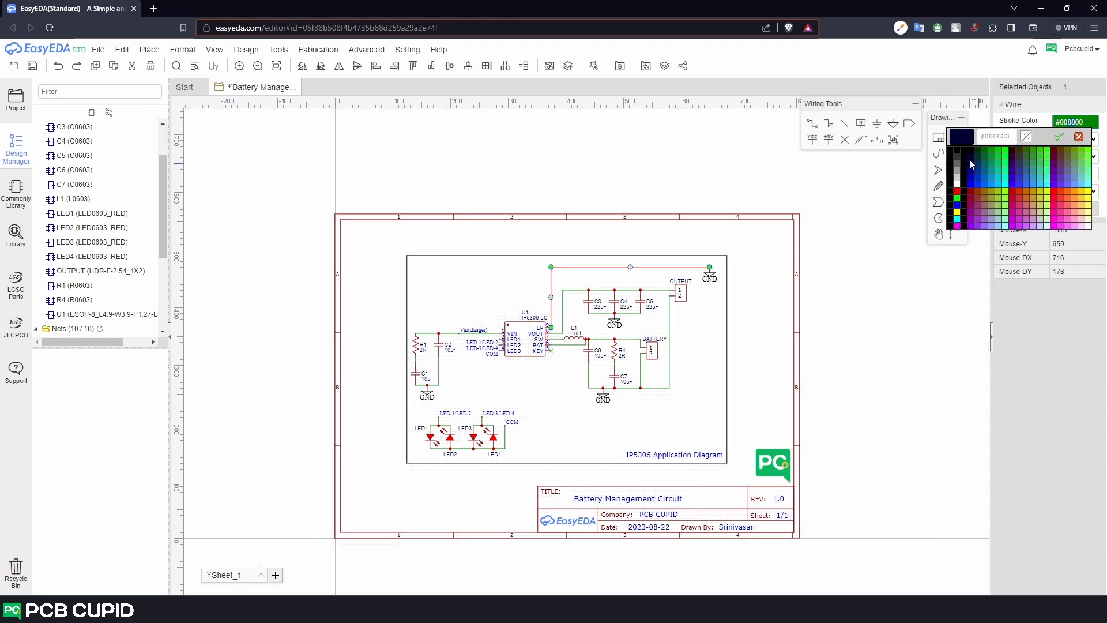
- Change the stroke colour of the wire from U1's EP pin to GND to blue
{"action": "left_click", "coordinate": [968, 174]}
{"action": "left_click", "coordinate": [970, 178]}
{"action": "left_click", "coordinate": [881, 254]}
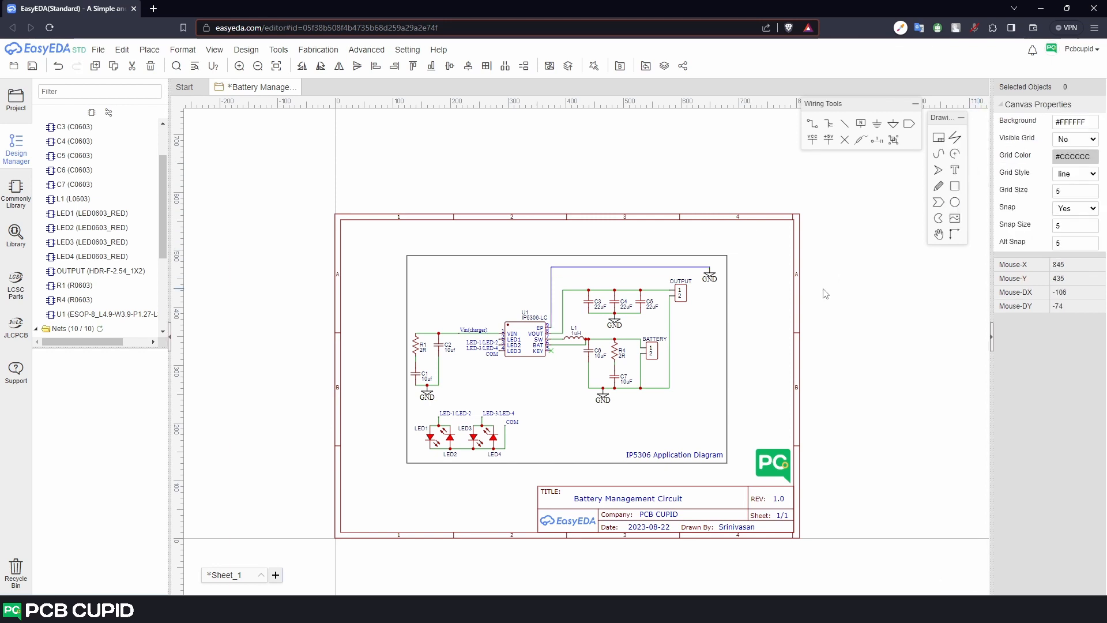
- Open the content of the IP5306 Application Diagram caption for editing
{"action": "scroll", "coordinate": [679, 424], "scroll_direction": "up", "scroll_amount": 3}
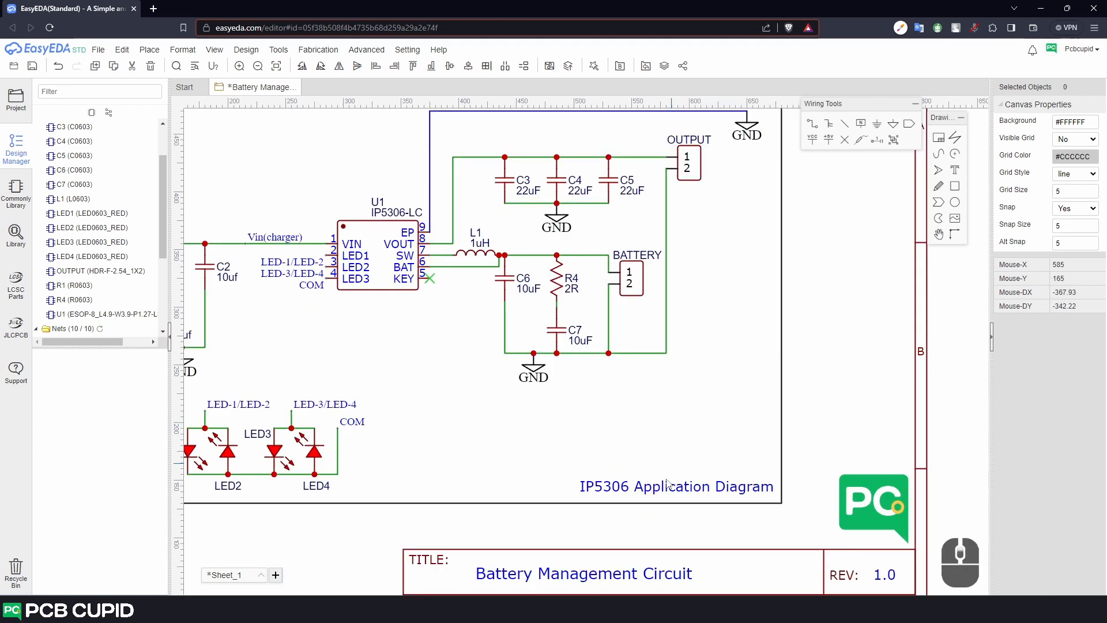
{"action": "left_click", "coordinate": [667, 488]}
{"action": "left_click_drag", "start_coordinate": [1068, 122], "coordinate": [1103, 130]}
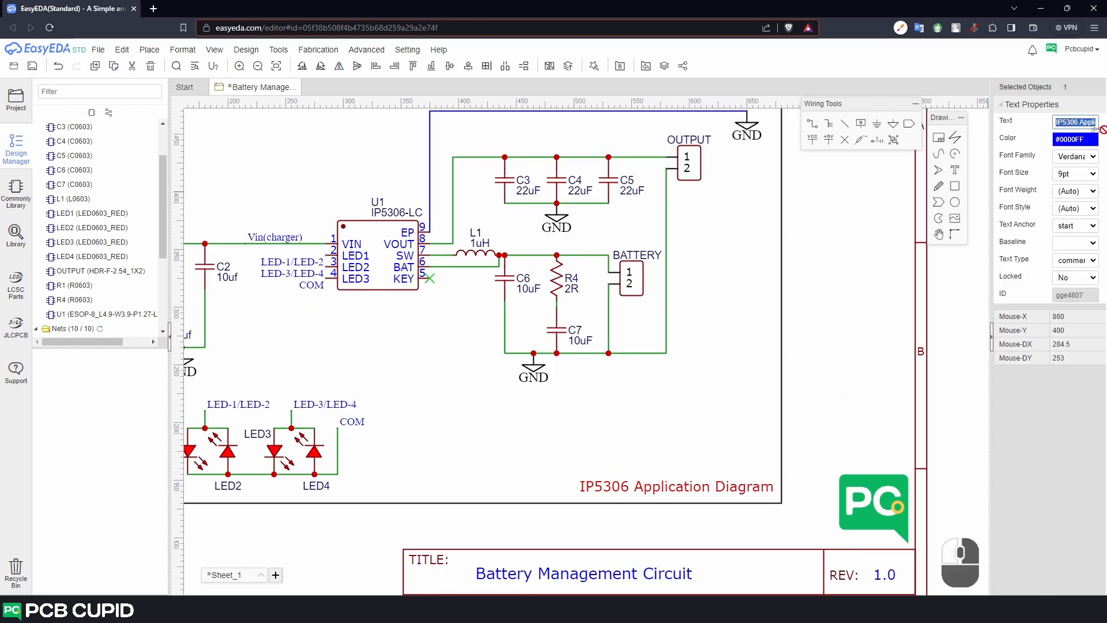